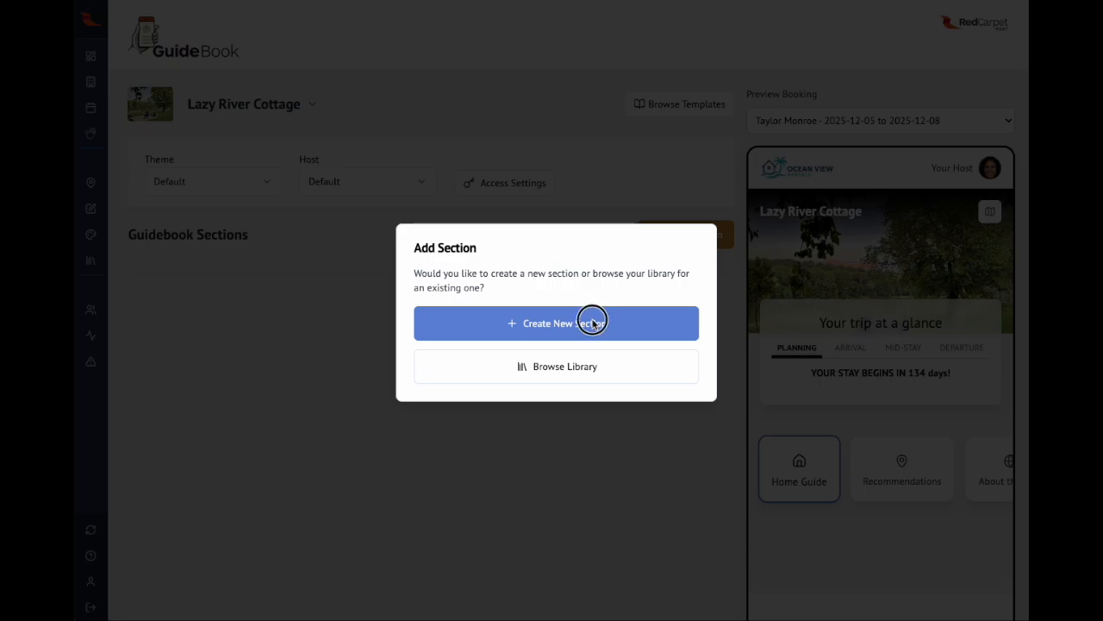
Step: Create a new guidebook section named "Planning Your Trip" with the Calendar icon and save it
click(418, 291)
click(470, 288)
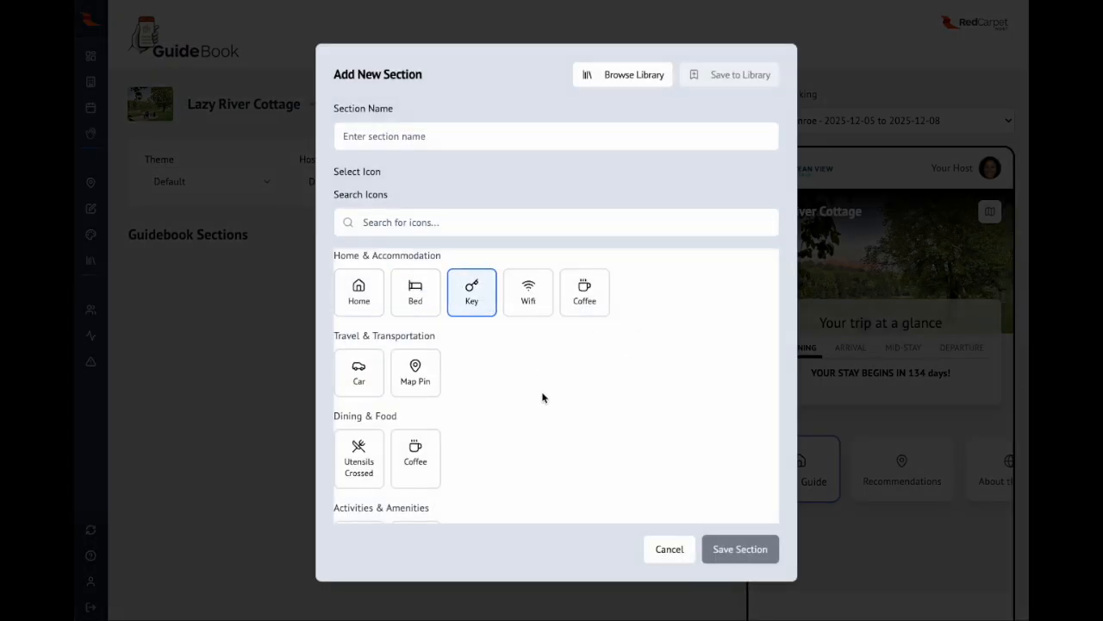
scroll(543, 396, down, 6)
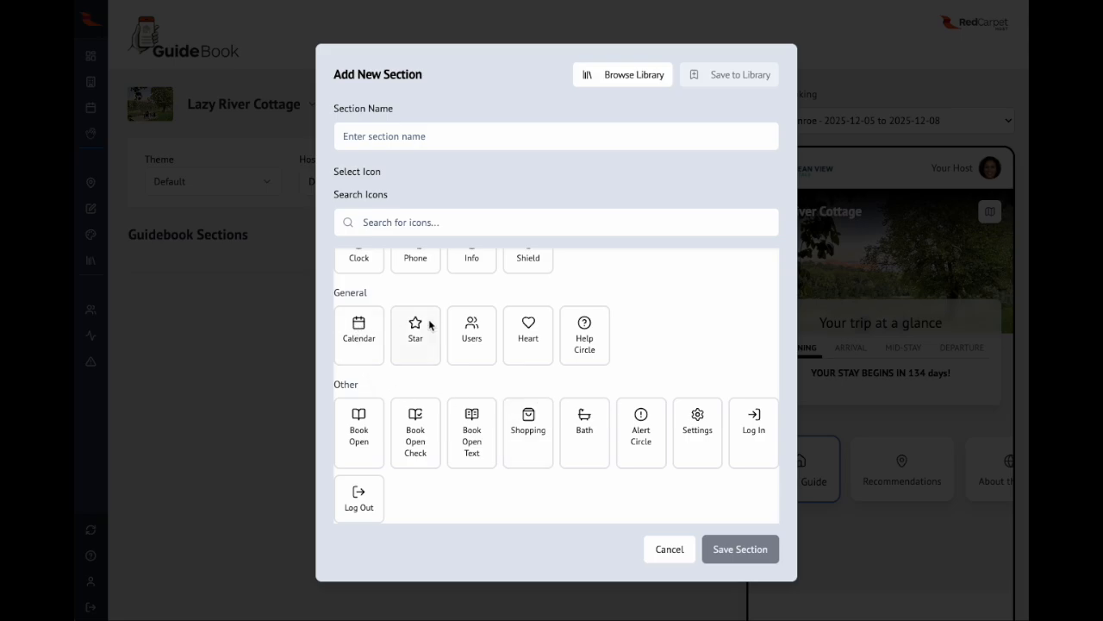
click(357, 336)
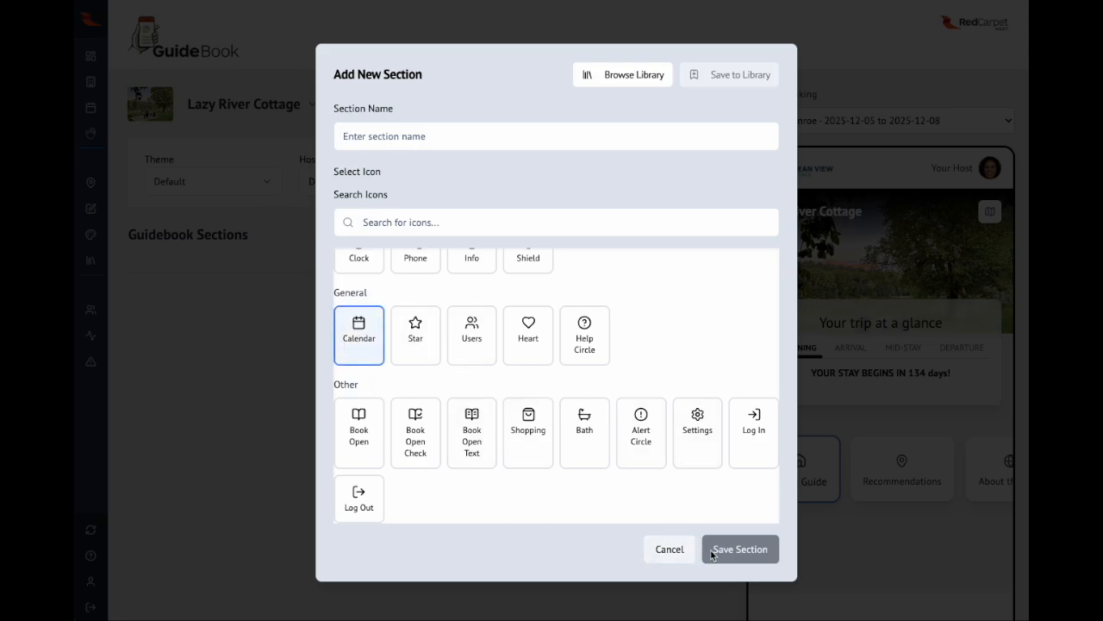
click(410, 140)
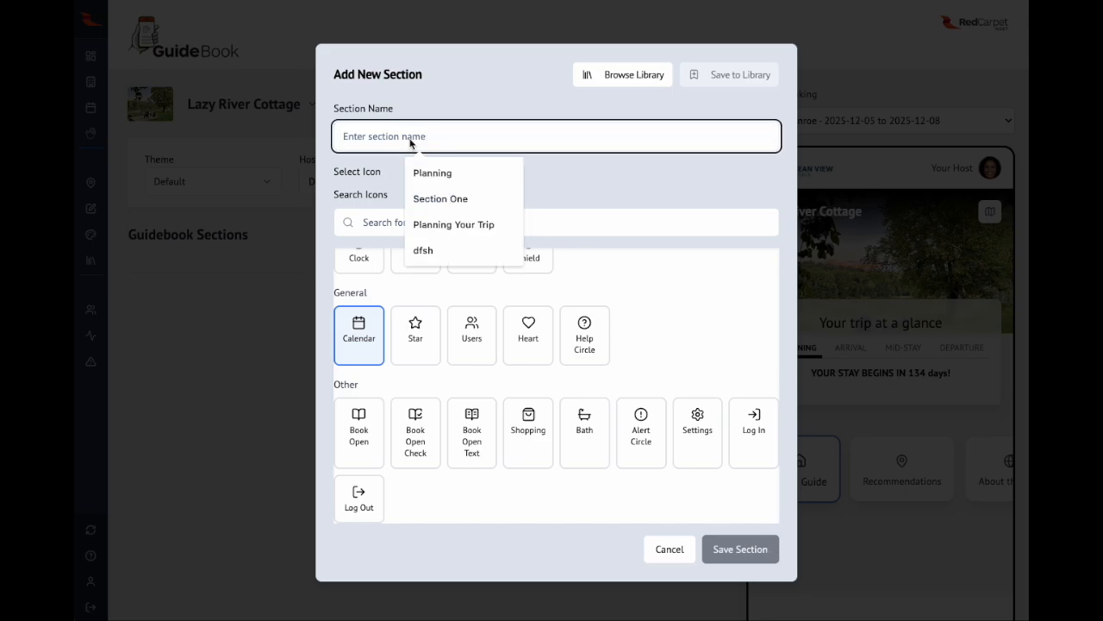
click(427, 172)
text(You)
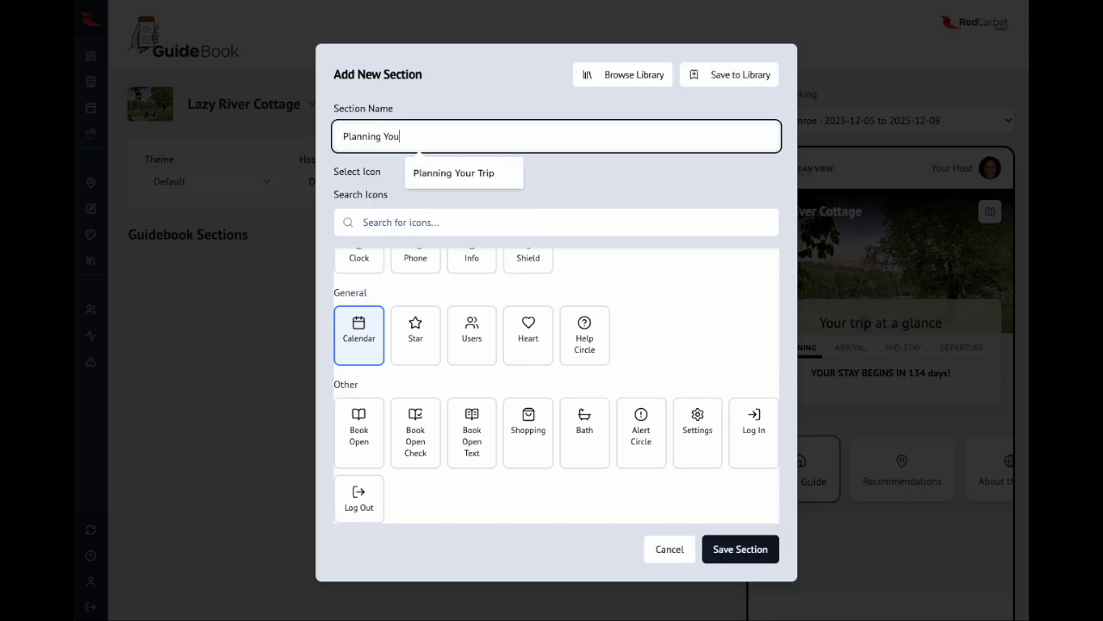
text(r Trip)
click(749, 556)
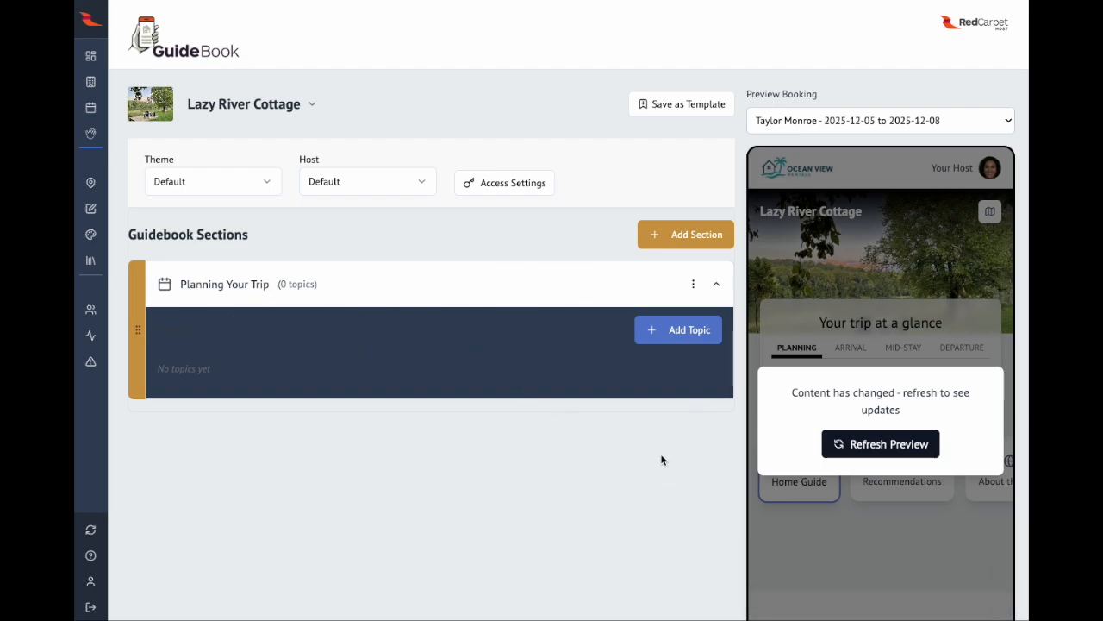
Step: Start creating a new topic in the Planning Your Trip section
click(687, 331)
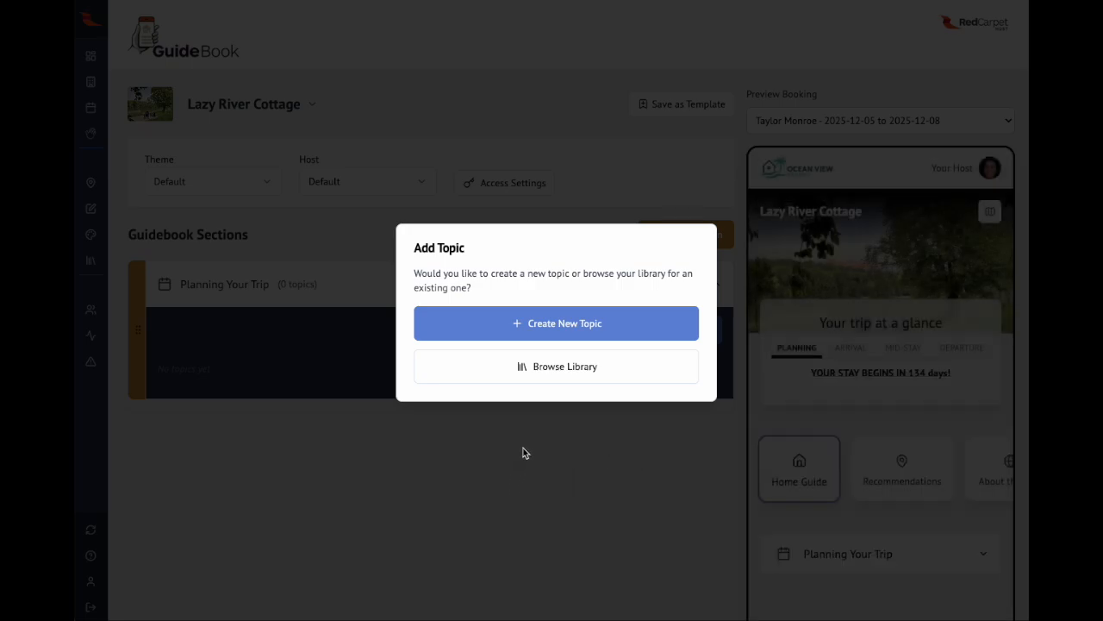
click(556, 325)
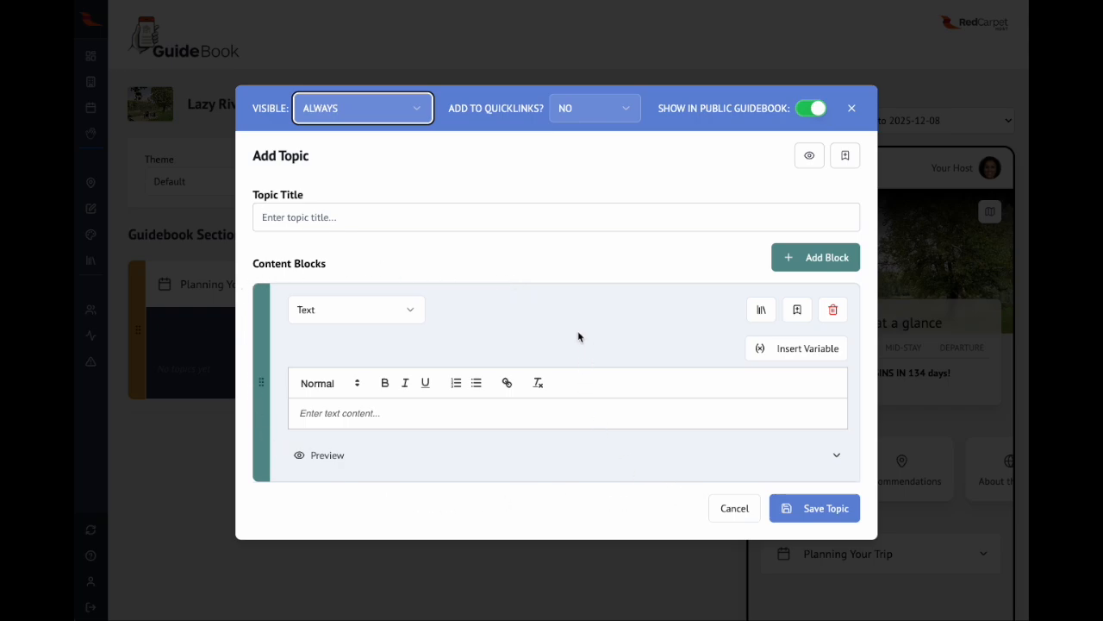
Step: Try adding a second content block to the topic, check the available block types, and delete the extra block
click(821, 260)
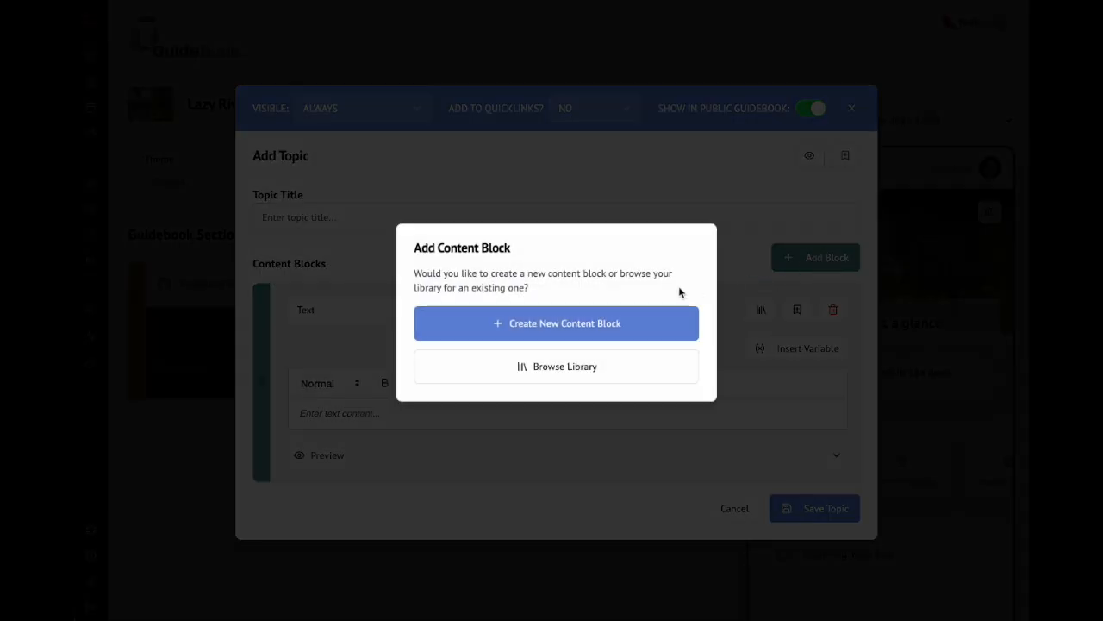
click(547, 323)
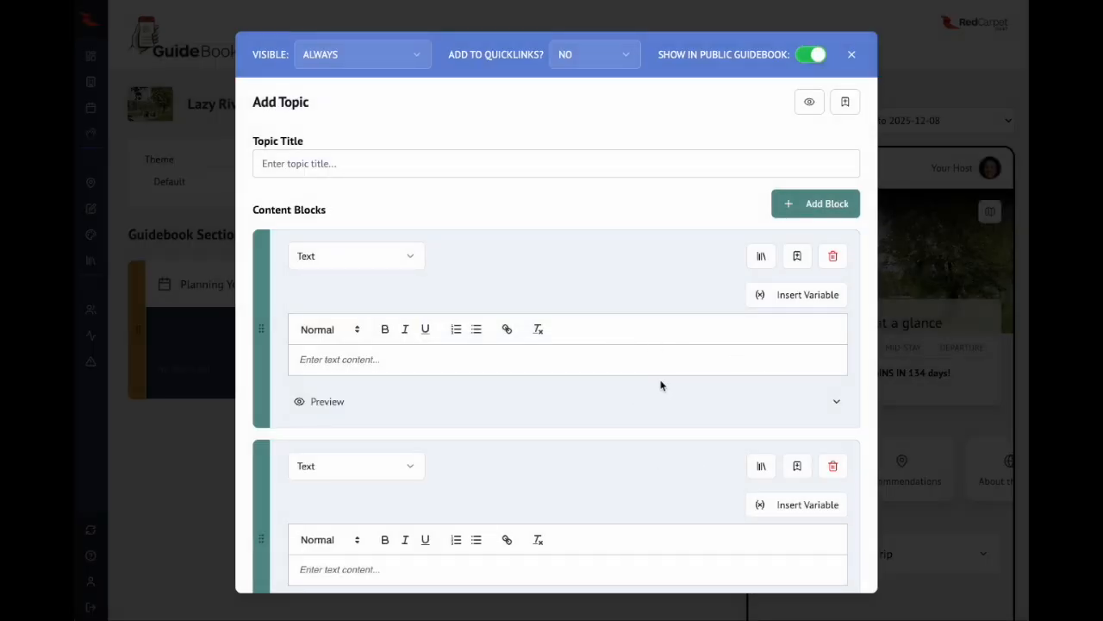
scroll(660, 384, down, 2)
scroll(661, 385, up, 2)
click(402, 257)
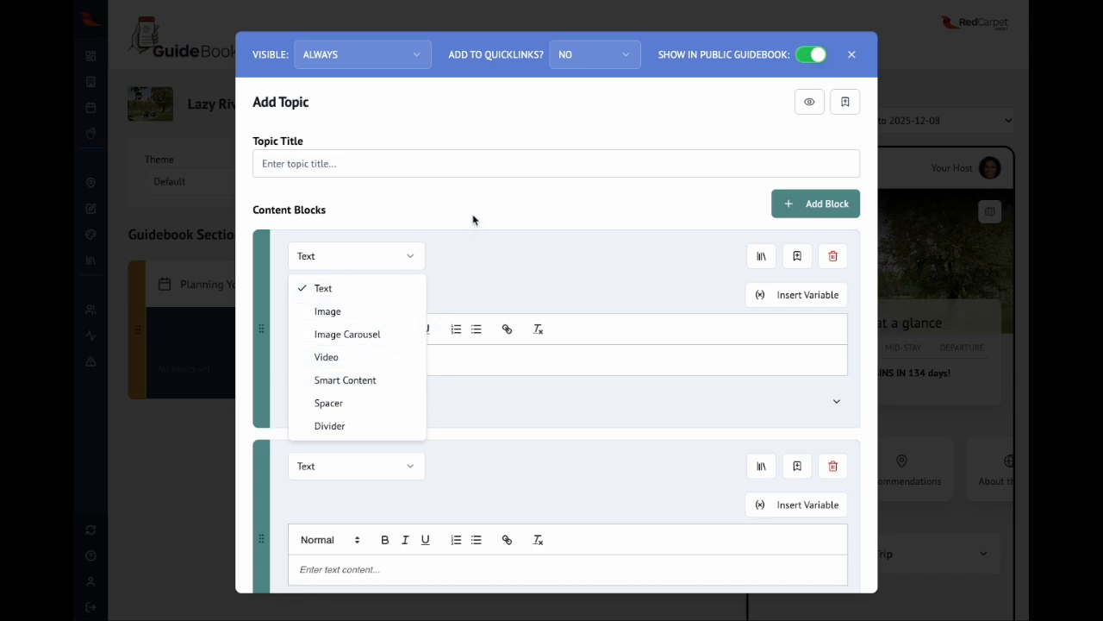
click(498, 213)
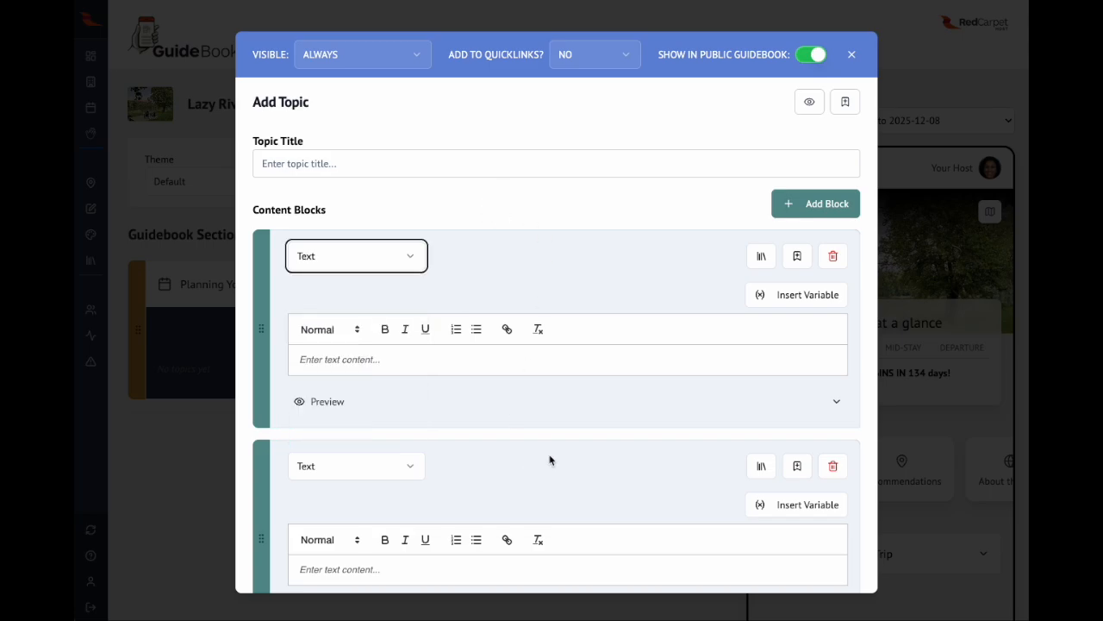
click(831, 467)
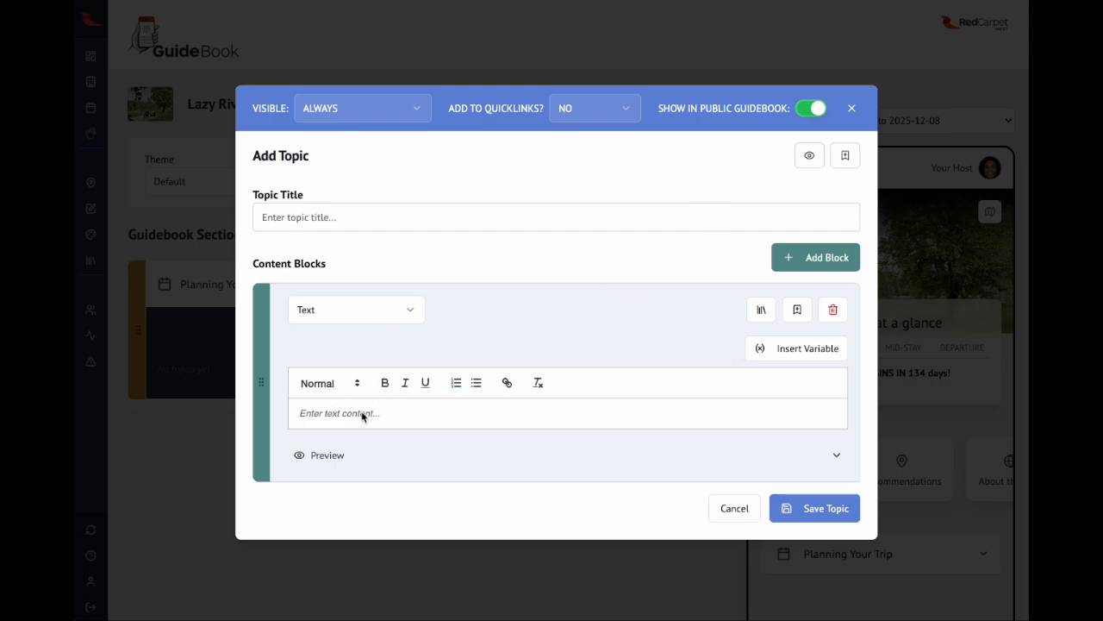
Step: Title the topic "Just a demo topic" and enter "This is just a demo" as its text content
click(331, 220)
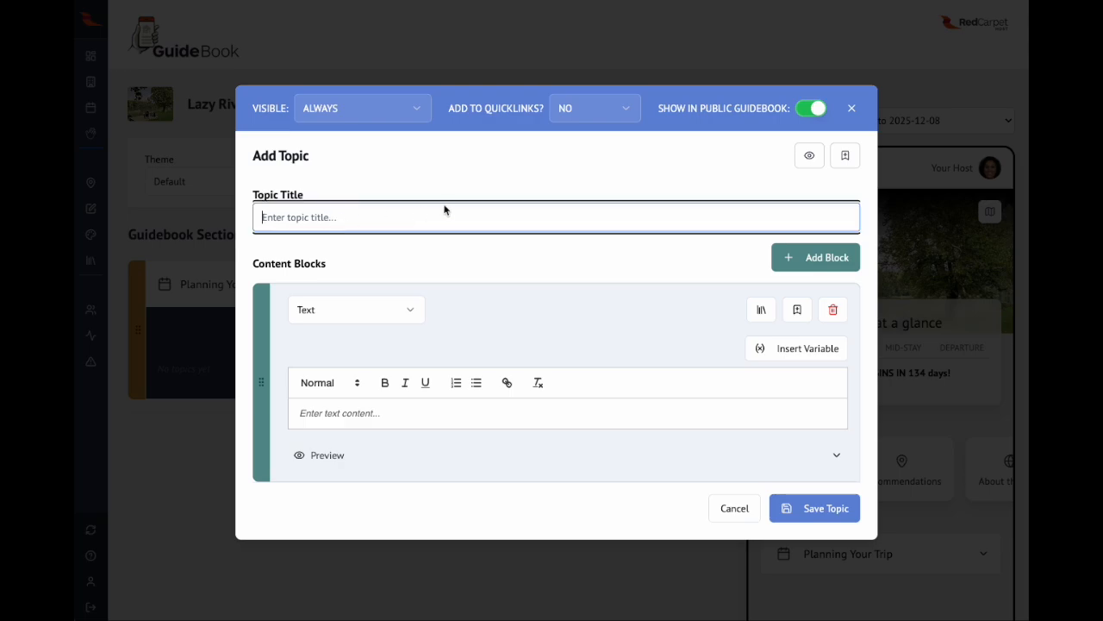
text(Just a demo topic)
click(350, 417)
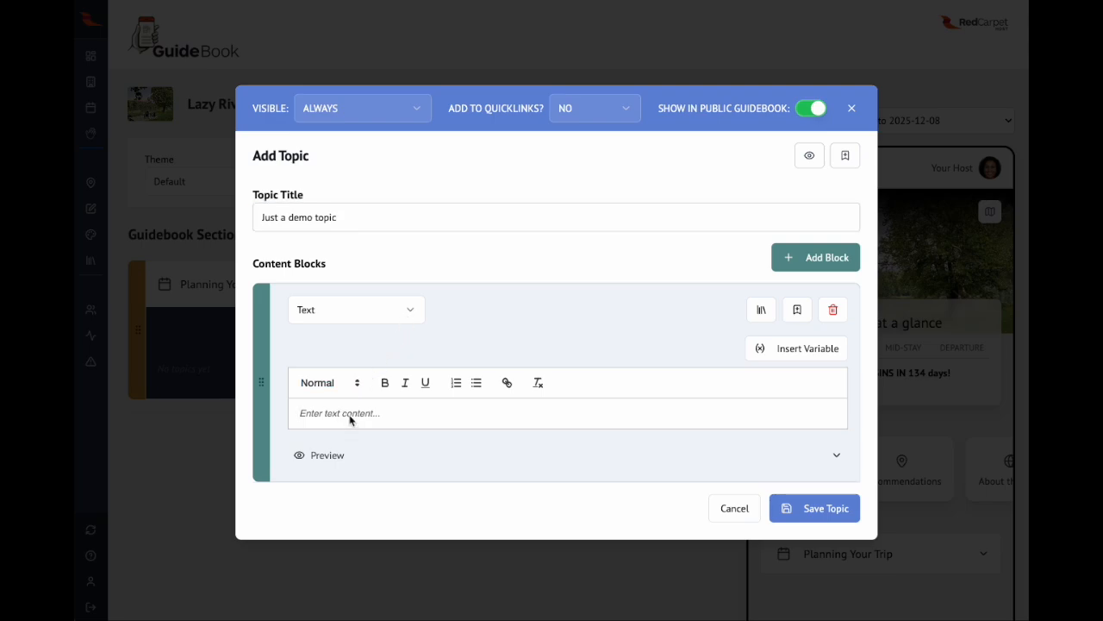
text(Th)
text(is is just a demo)
Step: Make the word "demo" bold, format the line as Heading 2, and save the topic
double_click(367, 416)
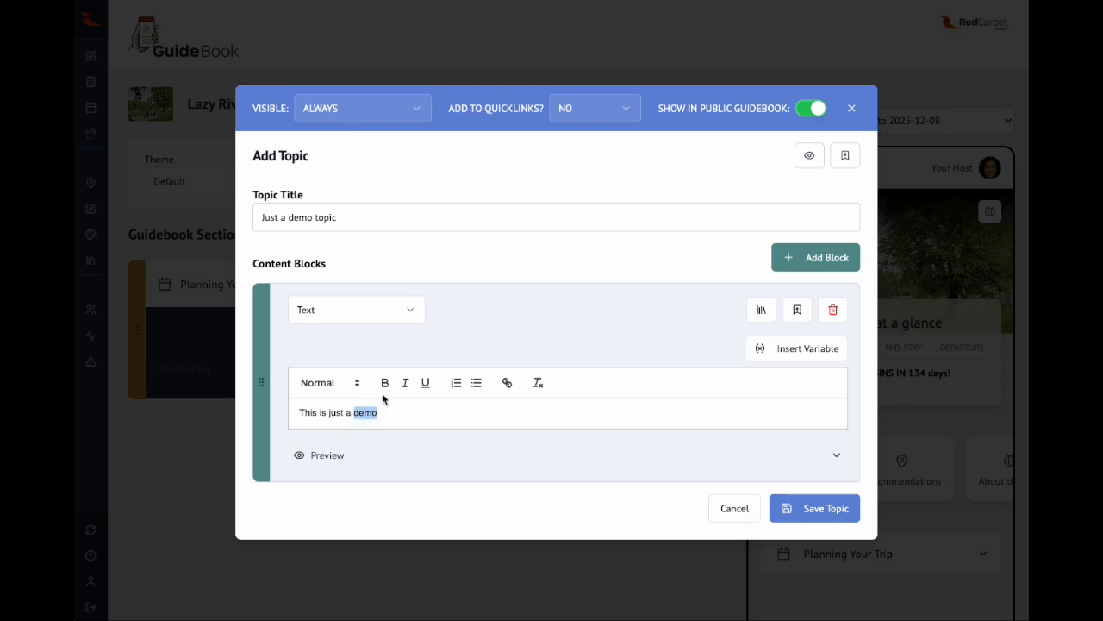
click(386, 386)
click(304, 412)
click(342, 382)
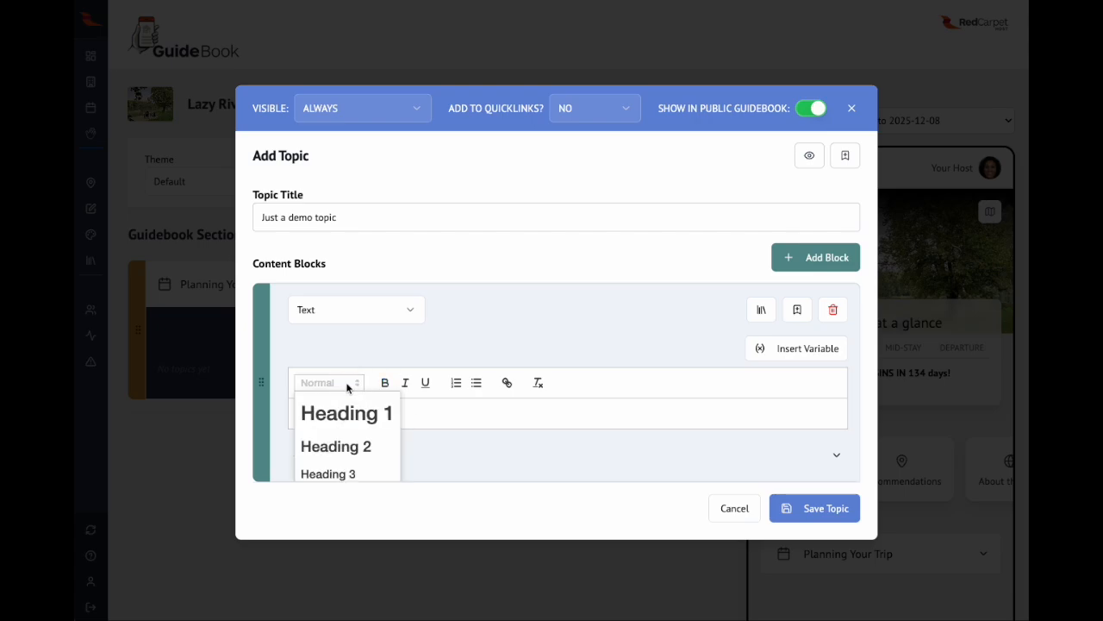
click(336, 446)
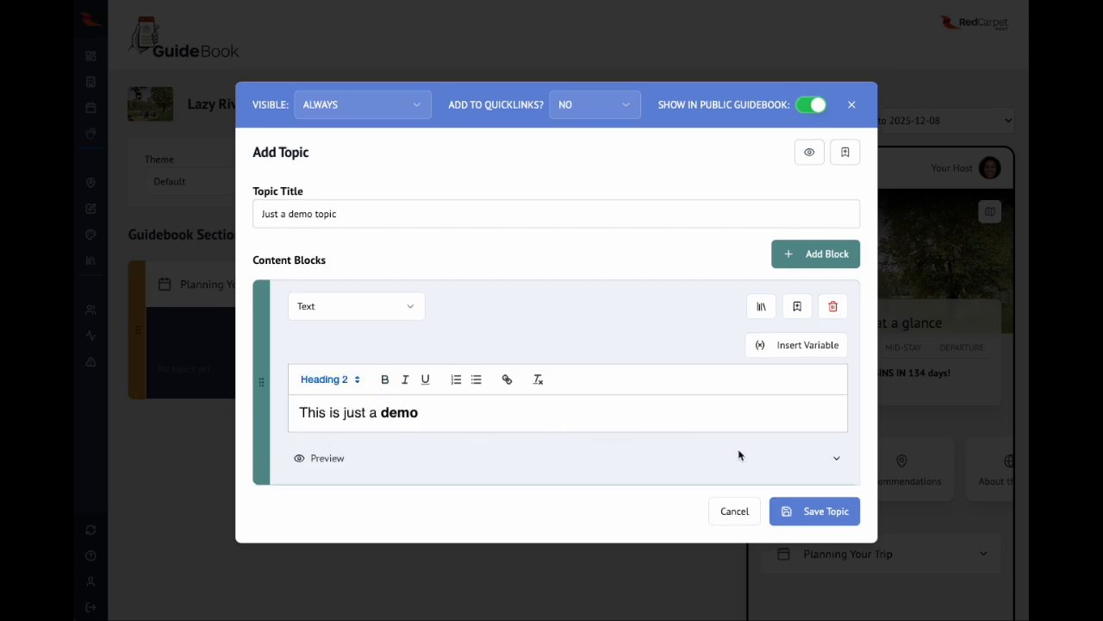
click(485, 417)
click(845, 510)
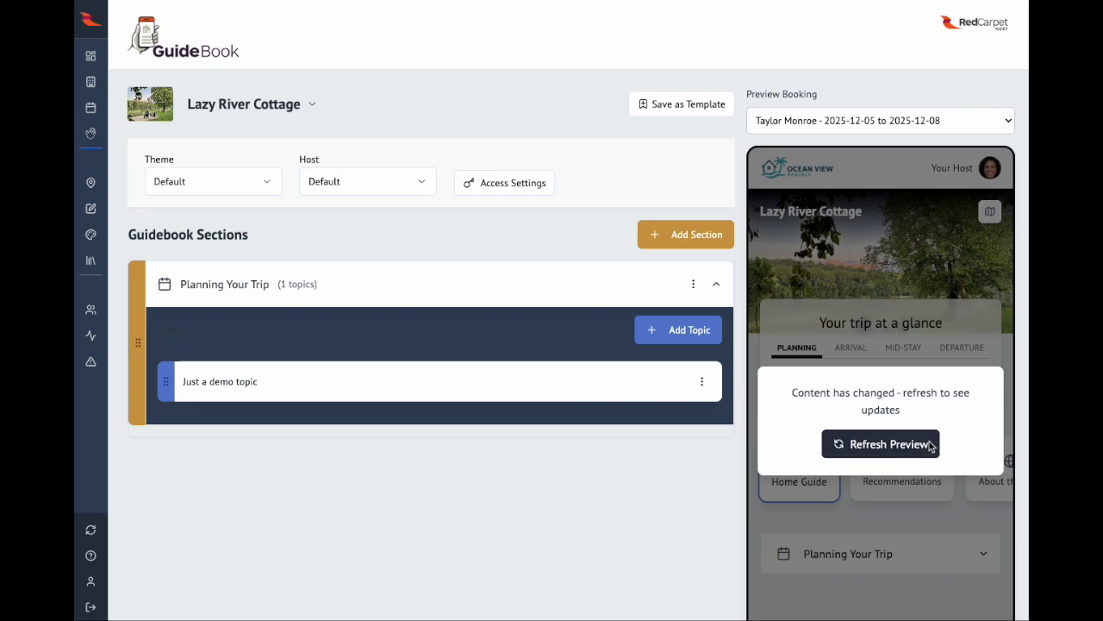
Step: Refresh the guest preview and view "Just a demo topic" under Planning Your Trip in it
click(877, 445)
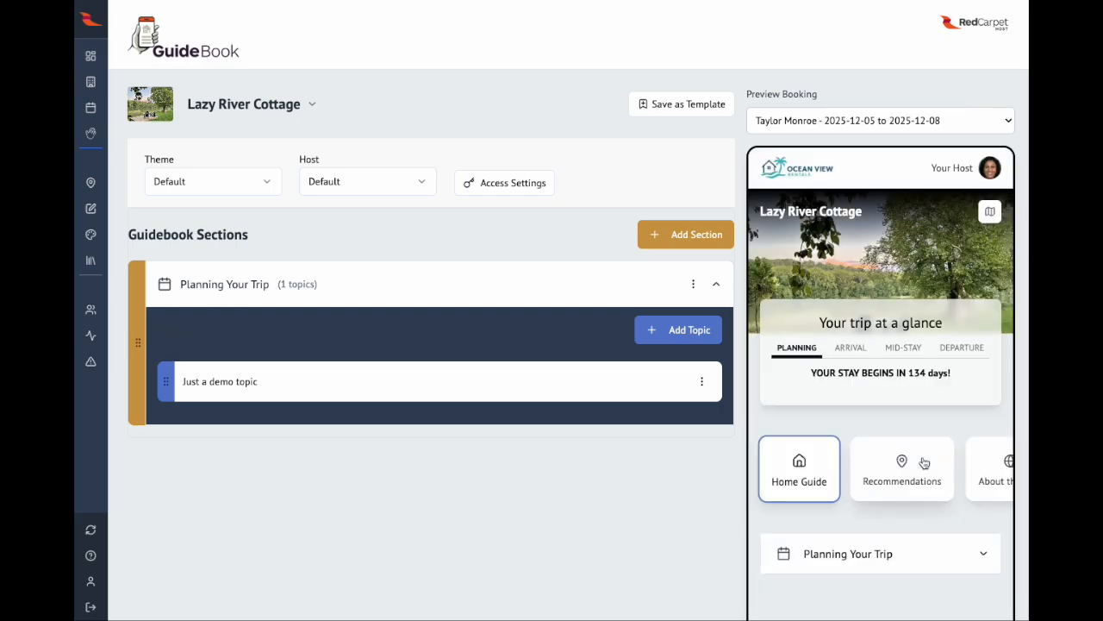
scroll(852, 495, down, 1)
click(926, 469)
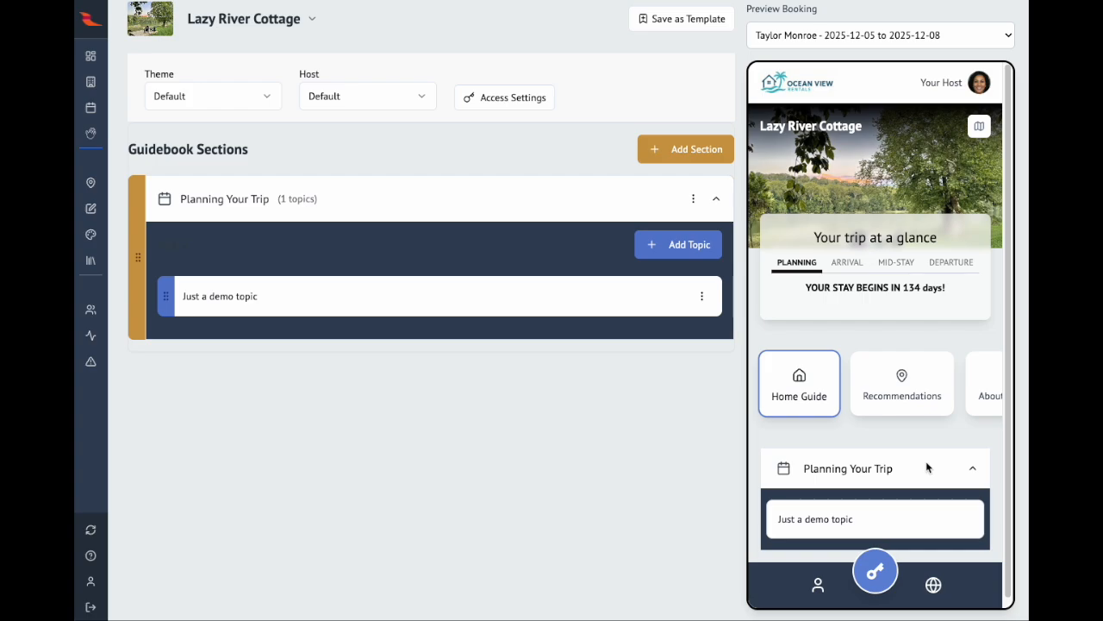
click(854, 510)
click(873, 244)
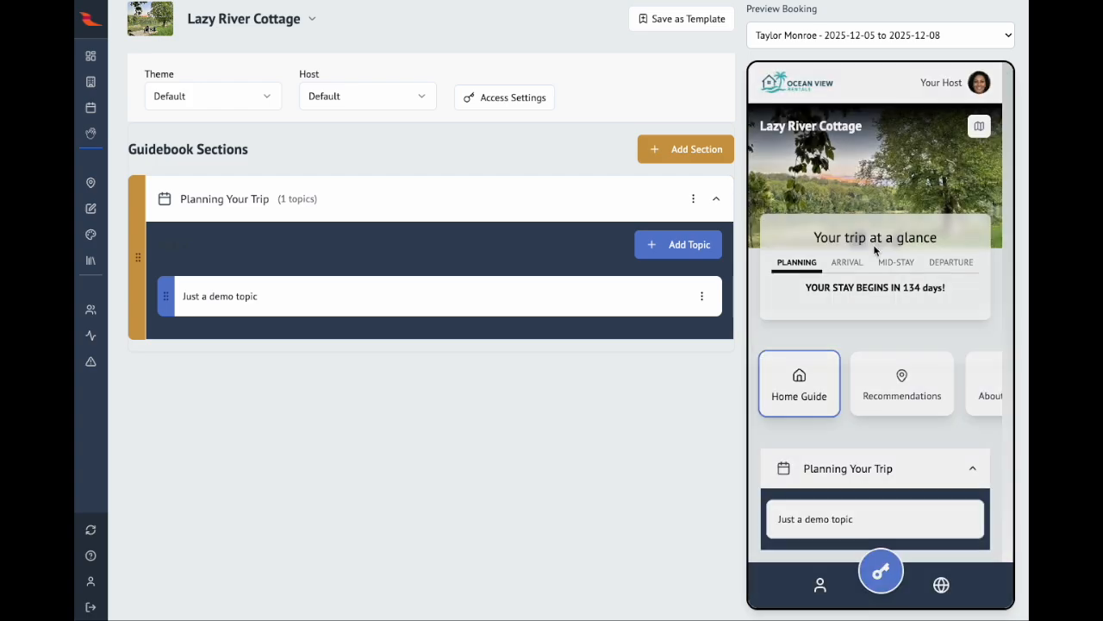
click(847, 522)
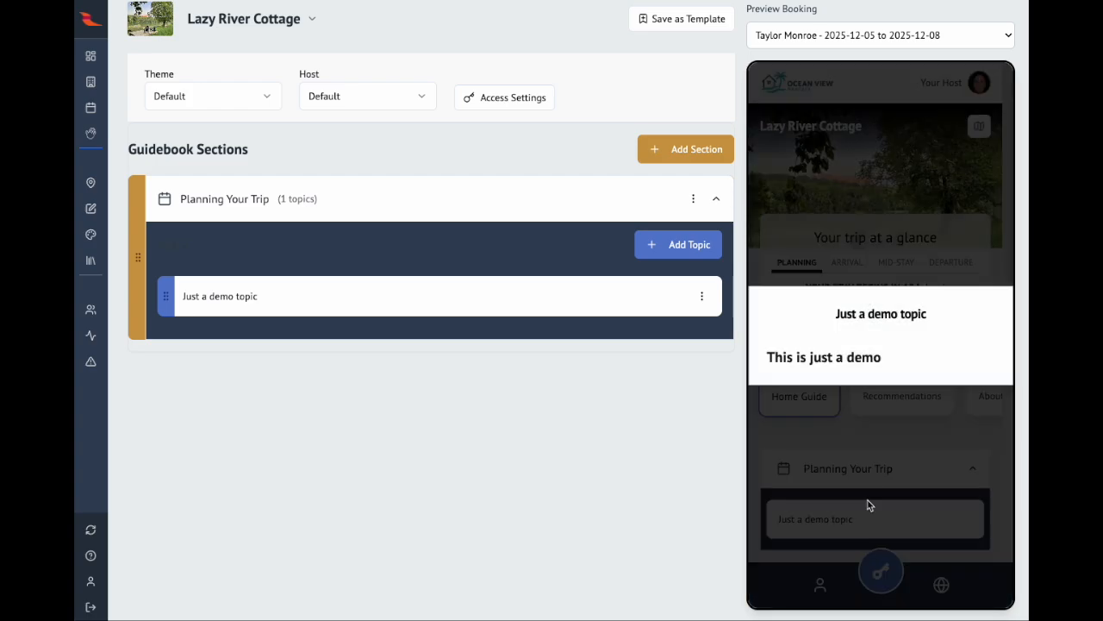
click(875, 424)
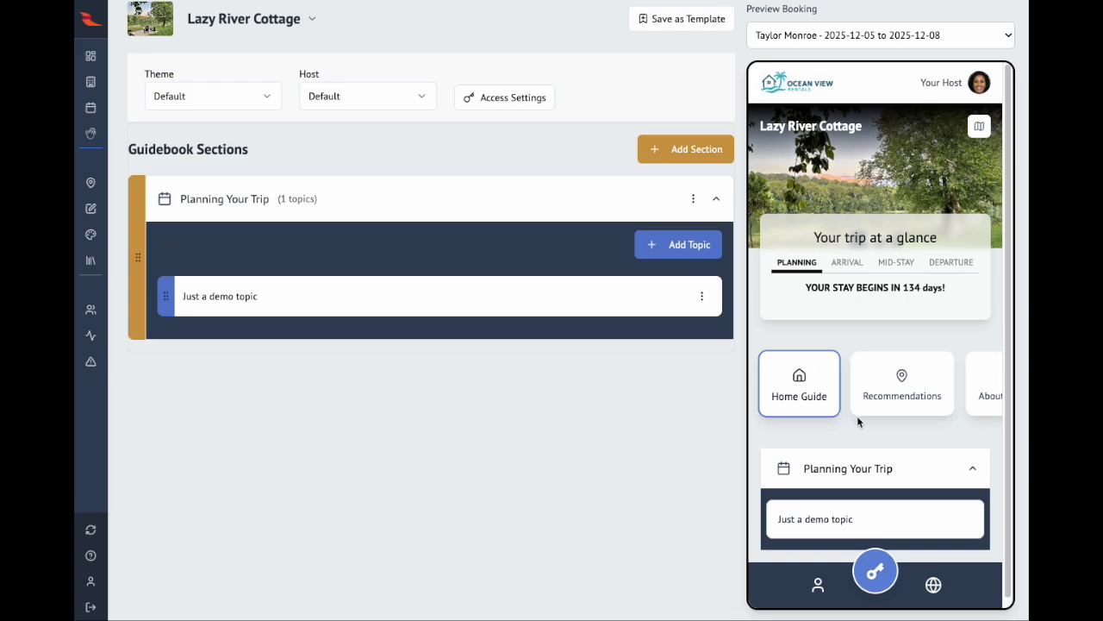
Step: Browse the community library for an existing item to add as a topic in the Planning Your Trip section
click(687, 248)
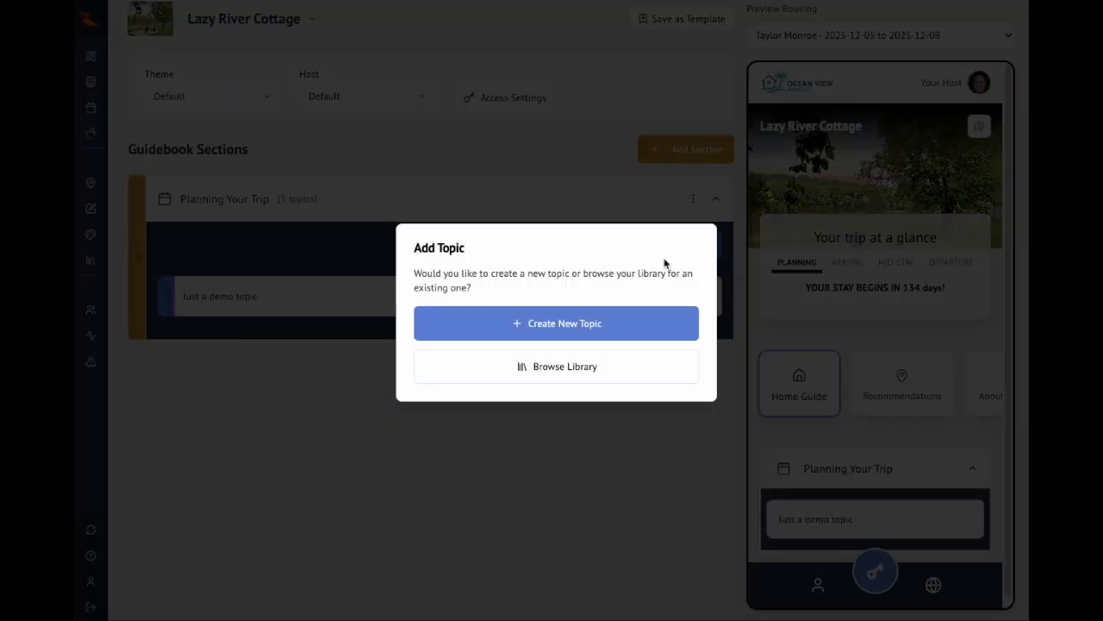
click(556, 369)
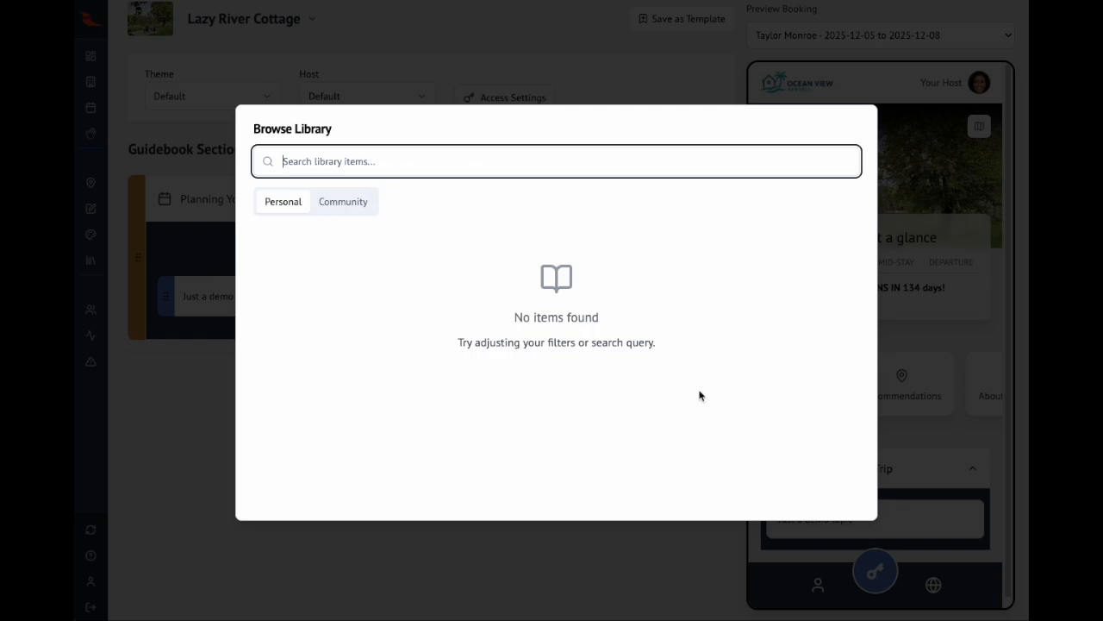
click(342, 208)
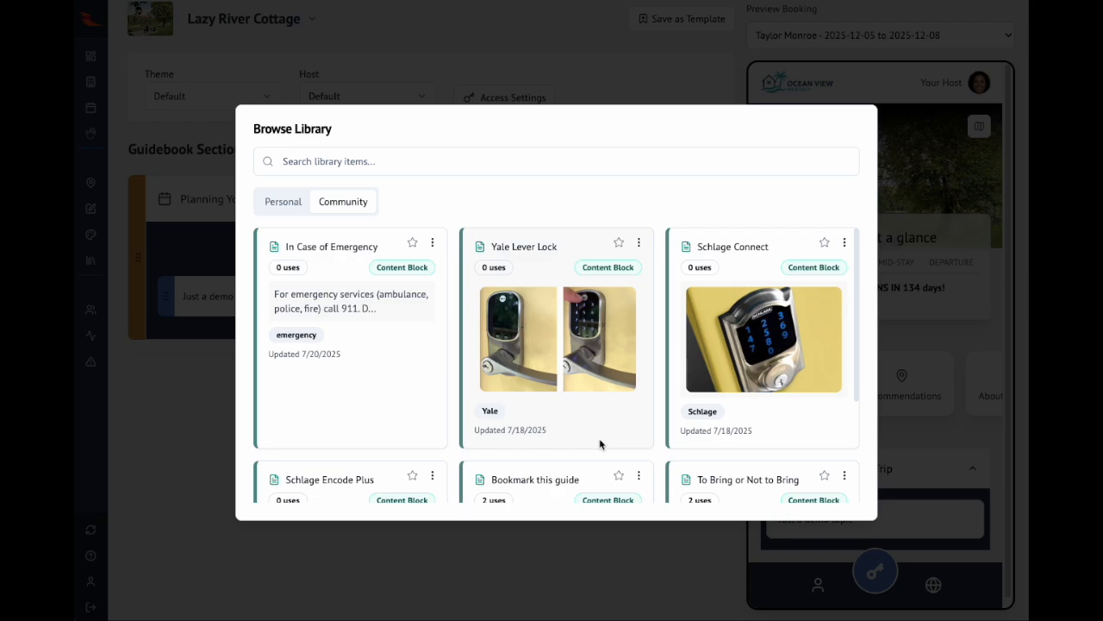
scroll(600, 442, down, 2)
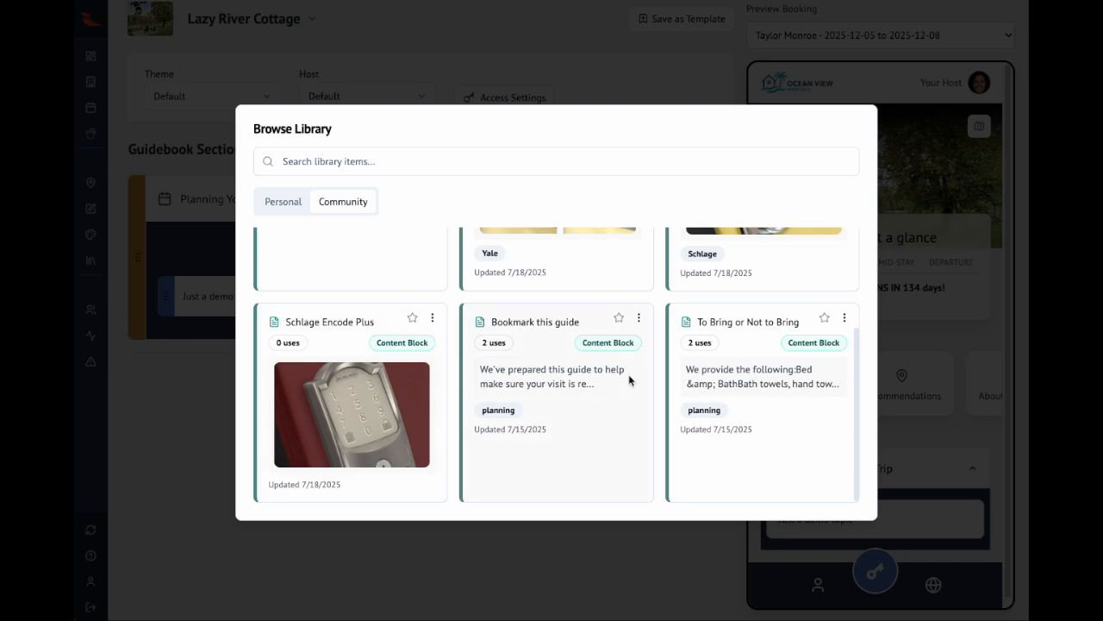
scroll(601, 434, up, 1)
scroll(601, 435, up, 1)
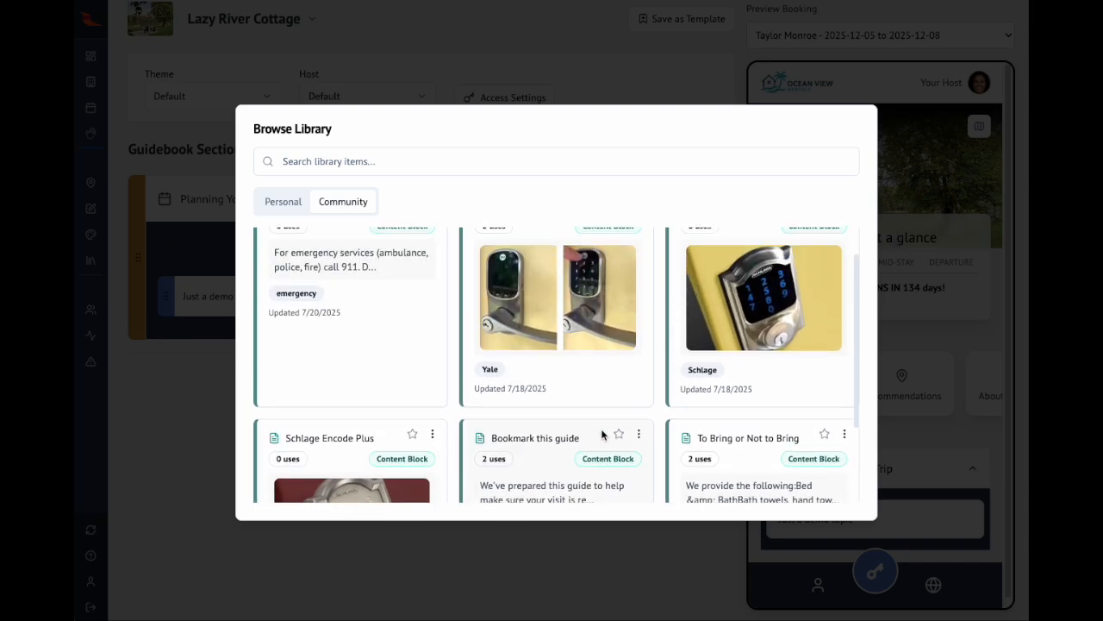
scroll(602, 434, down, 2)
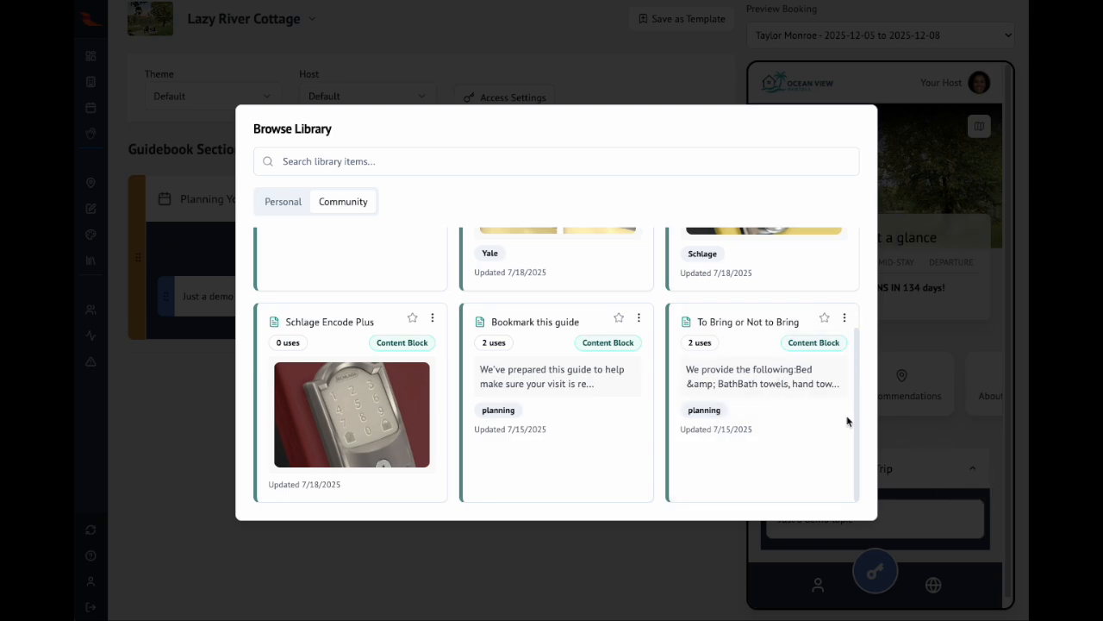
Step: Review the "To Bring or Not to Bring" library item and add it to the section as a topic
click(753, 388)
scroll(435, 412, down, 1)
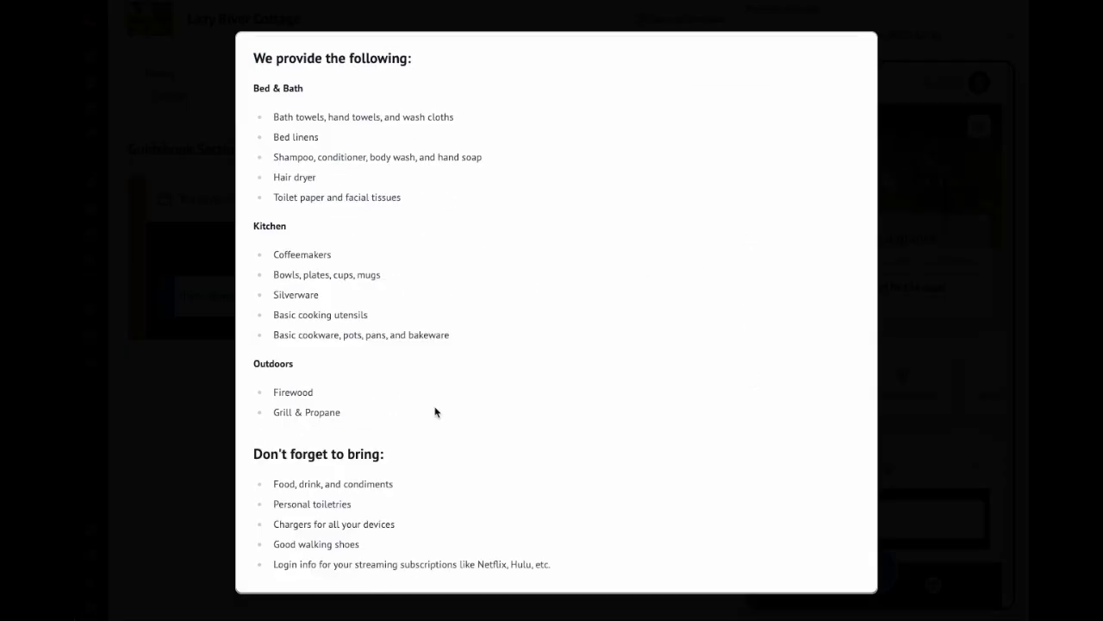
scroll(435, 412, up, 1)
scroll(436, 412, down, 1)
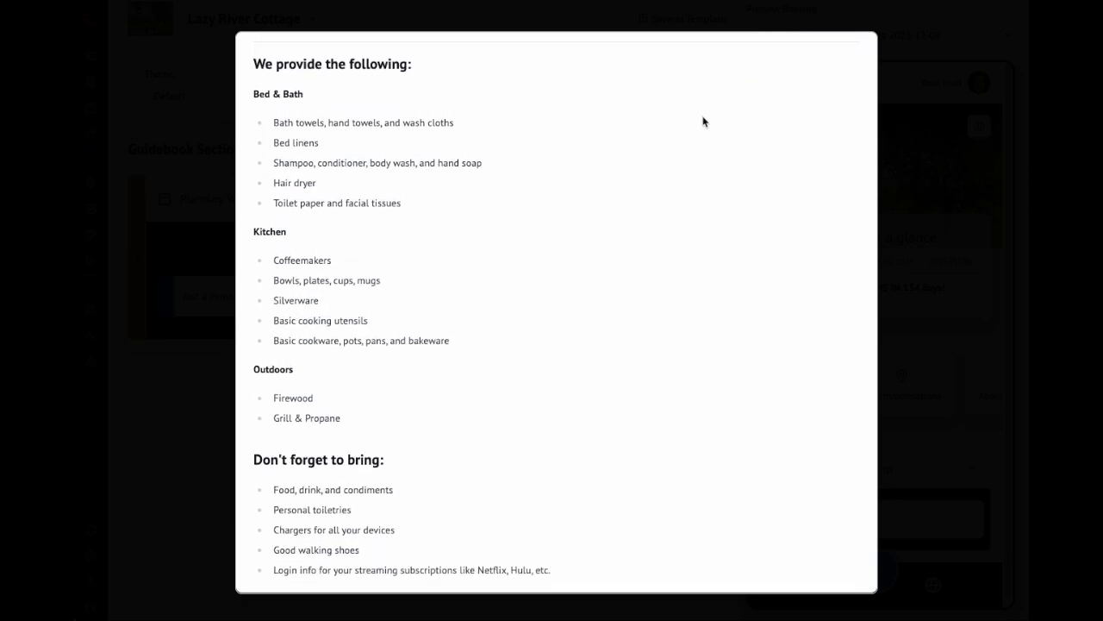
scroll(703, 121, up, 1)
click(724, 69)
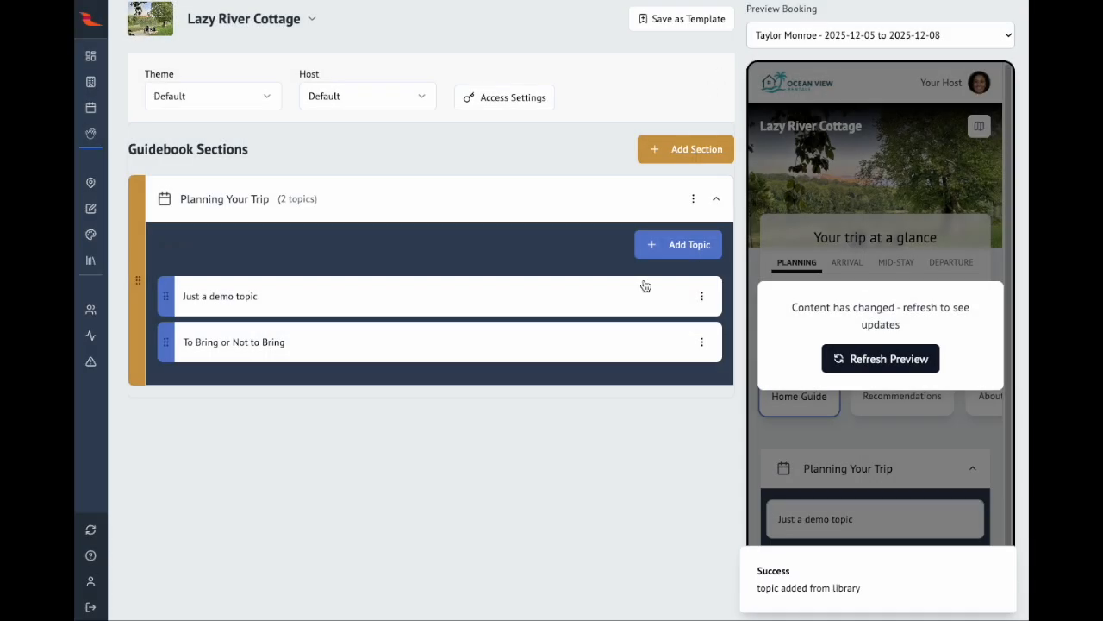
Step: Open the "To Bring or Not to Bring" topic for editing and review its text content
click(390, 341)
scroll(594, 442, down, 3)
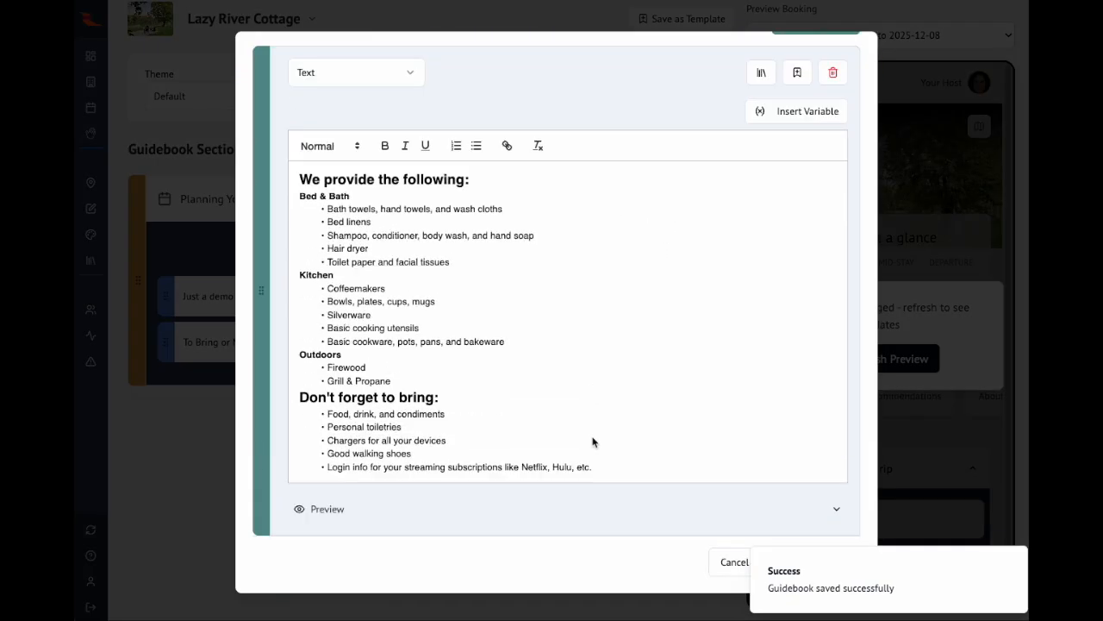
scroll(593, 442, up, 2)
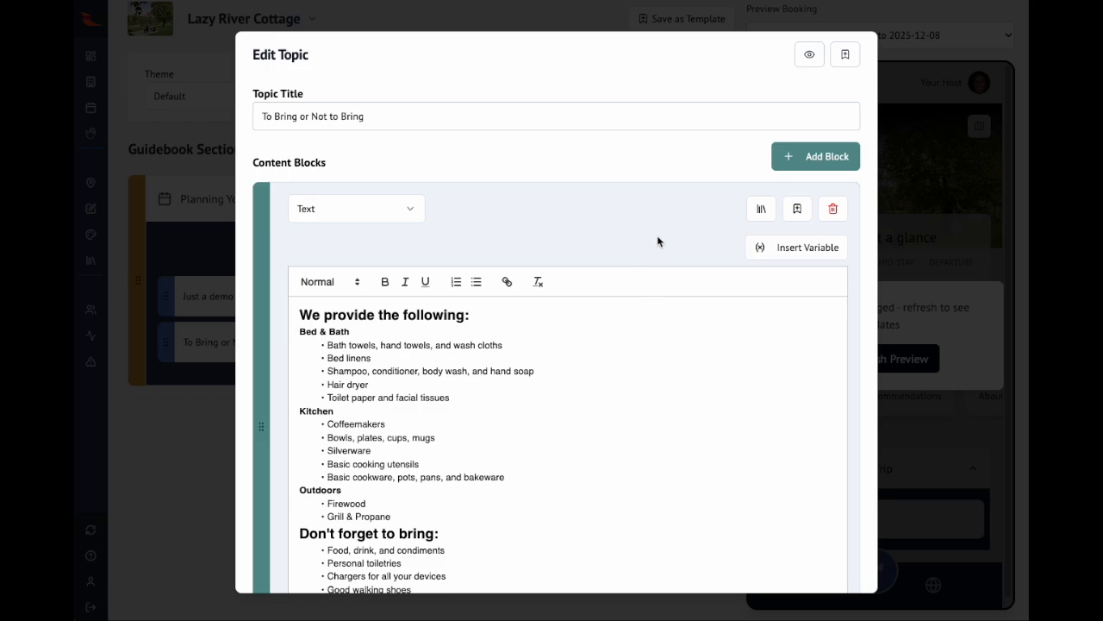
Step: Add the community library's Schlage touchscreen lock image as a new content block in the "To Bring or Not to Bring" topic
click(813, 162)
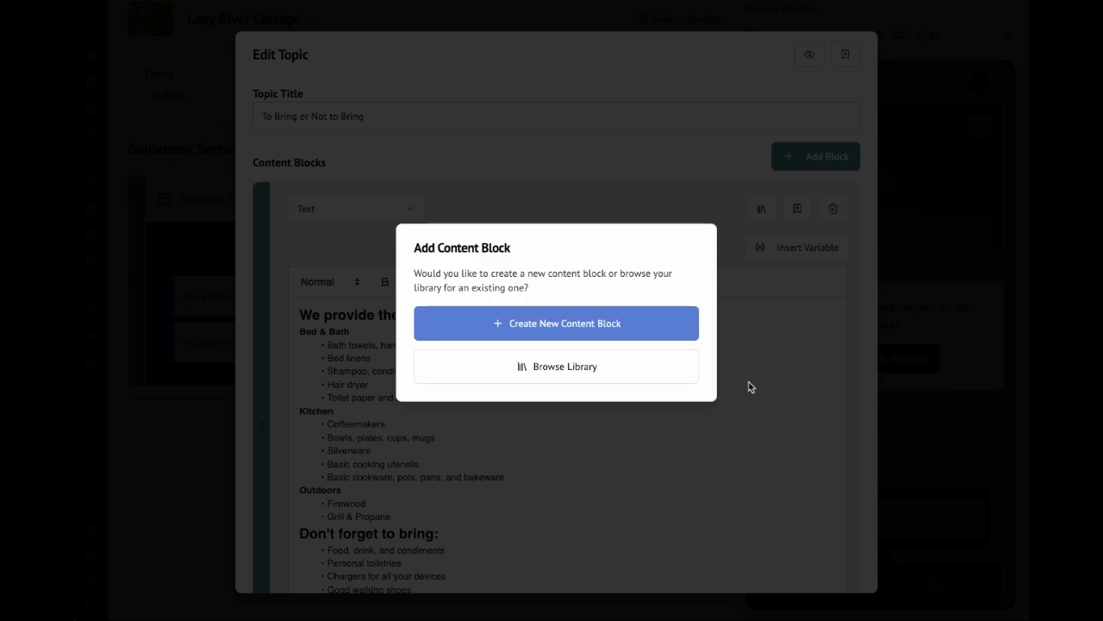
click(557, 368)
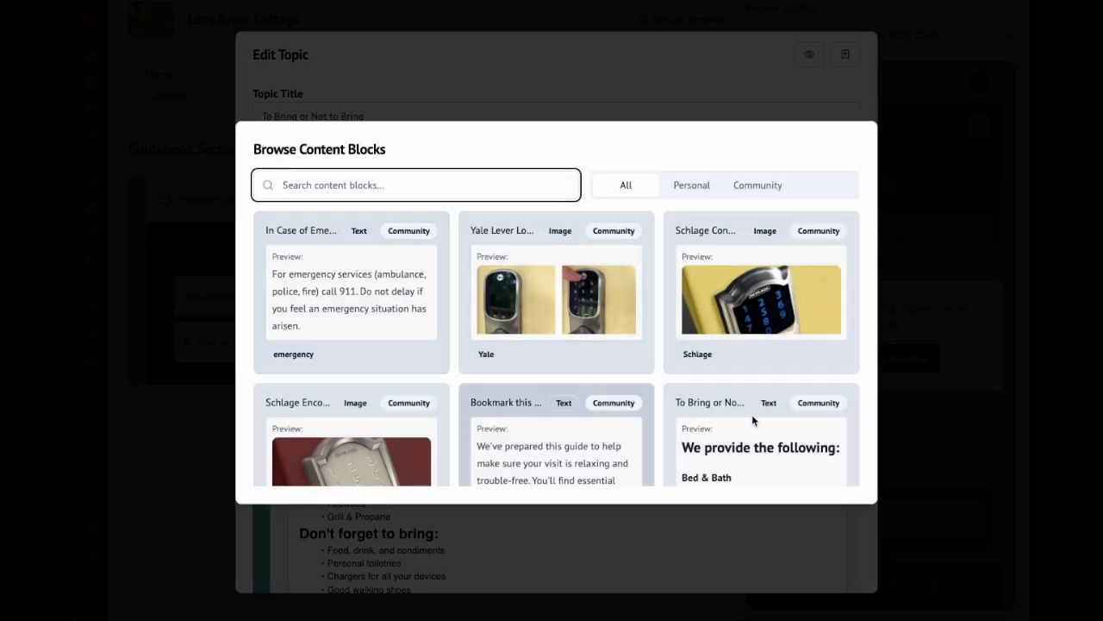
scroll(647, 387, down, 1)
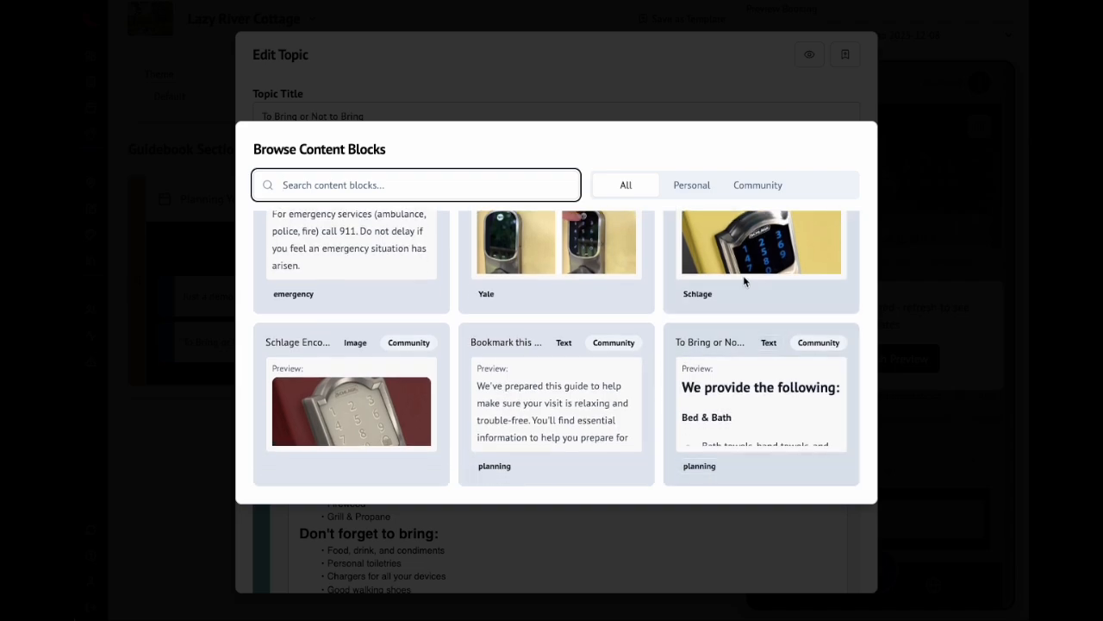
scroll(743, 289, up, 1)
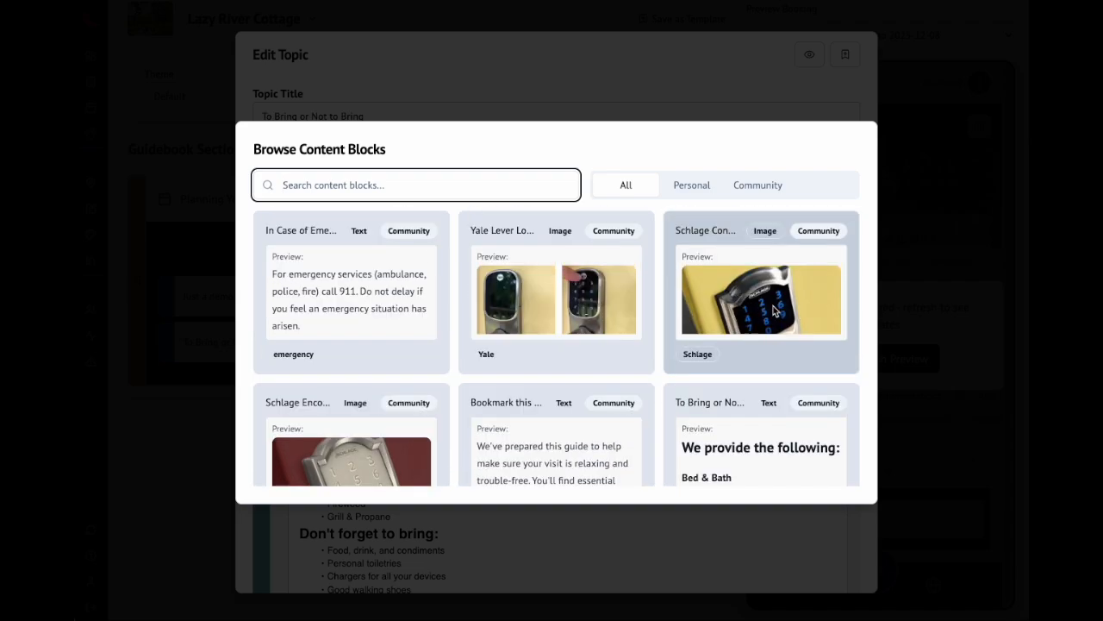
key(Escape)
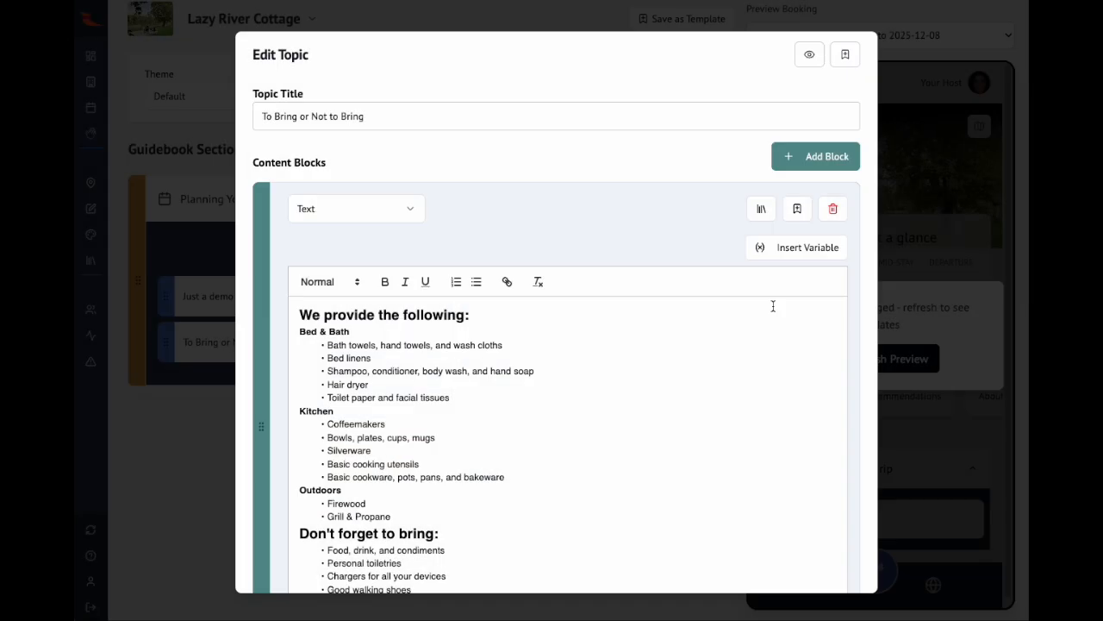
Step: Move the lock image block above the text block in the topic
scroll(508, 342, down, 5)
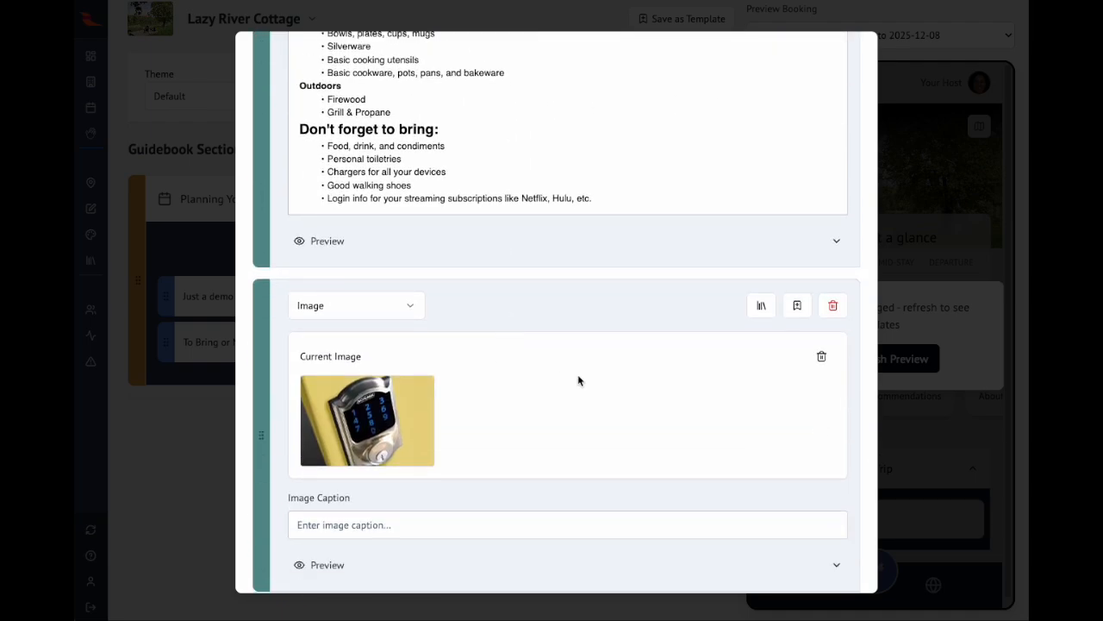
scroll(500, 385, down, 1)
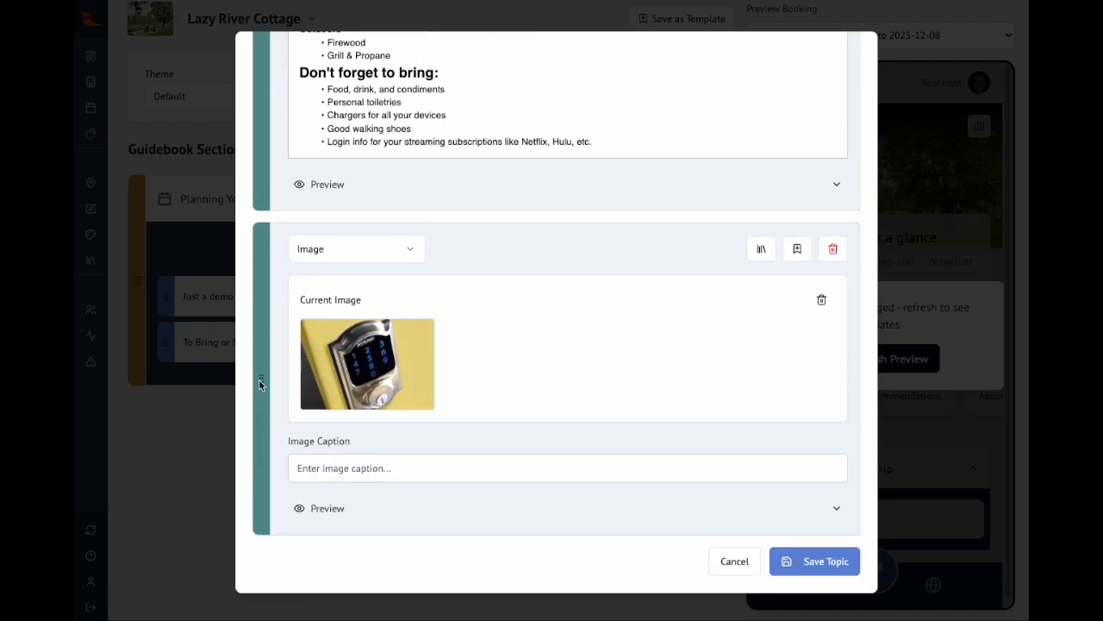
drag(263, 381, 259, 262)
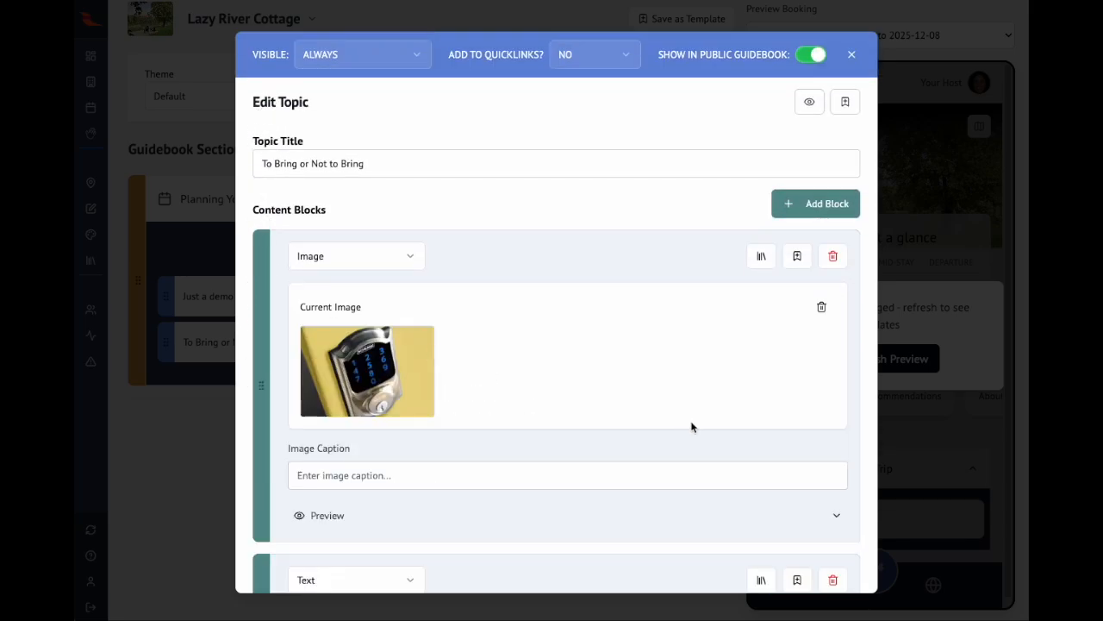
Step: Preview the "To Bring or Not to Bring" topic as guests see it and examine its image and text layout
scroll(616, 451, down, 1)
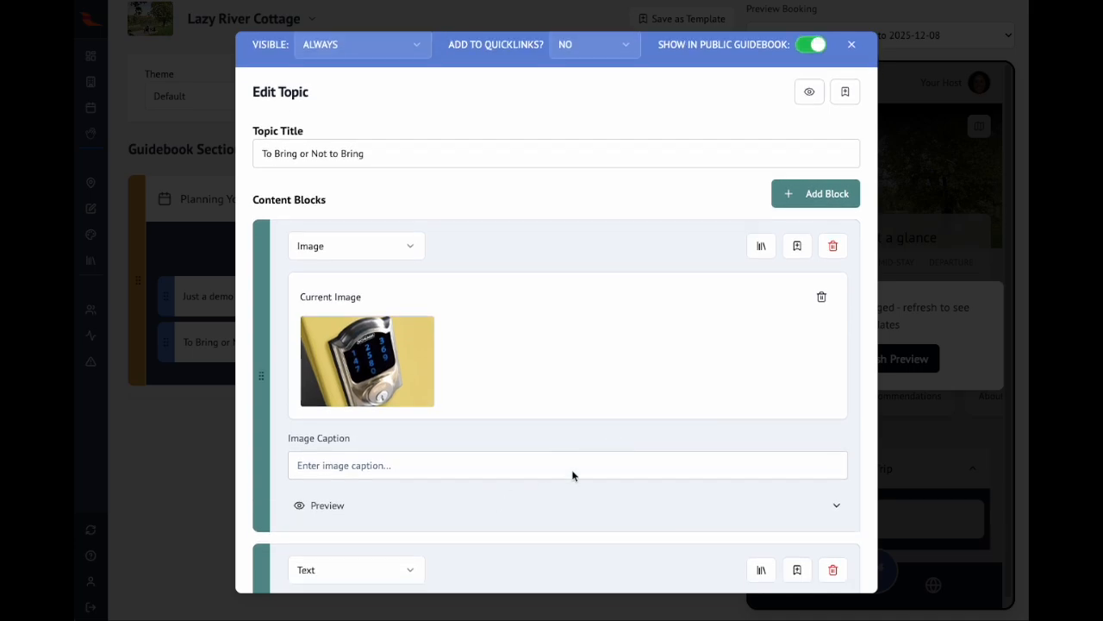
click(809, 92)
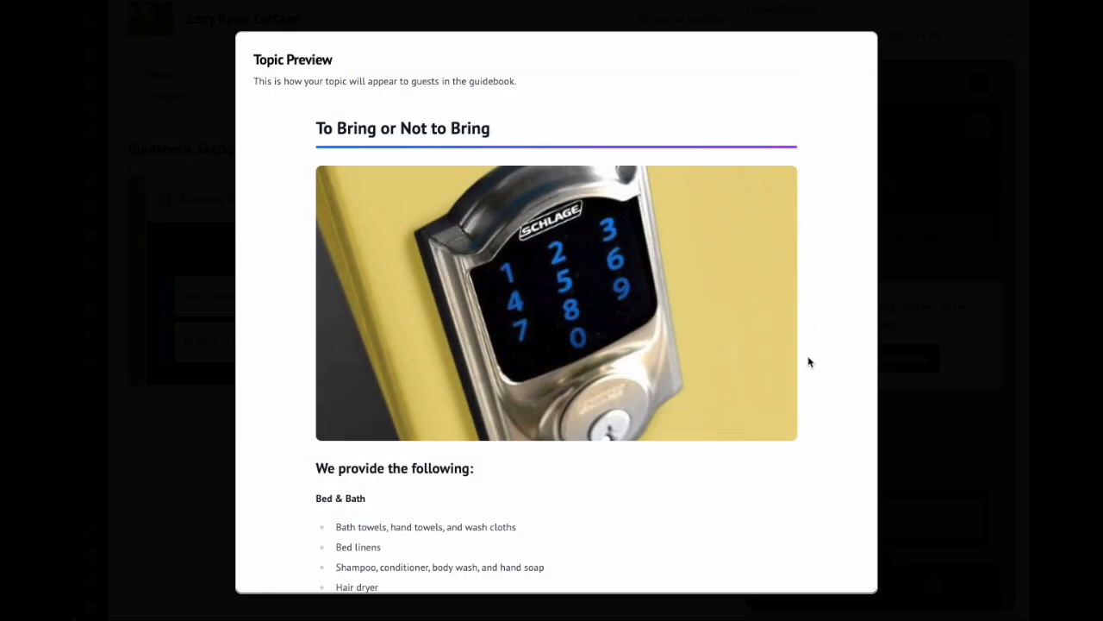
scroll(786, 450, down, 2)
scroll(740, 445, down, 3)
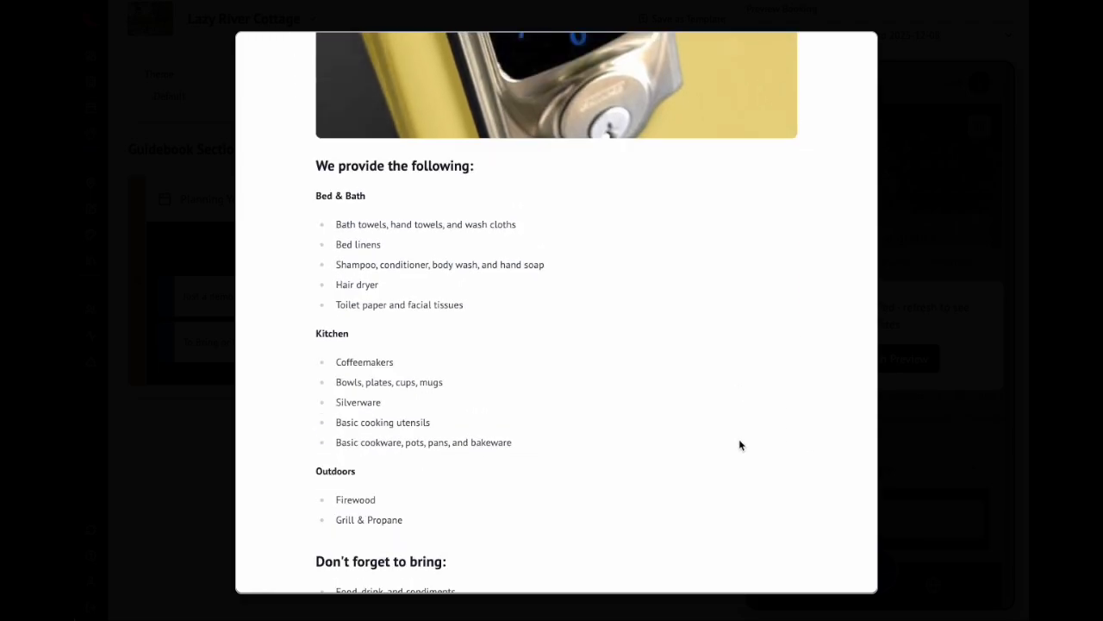
scroll(740, 444, up, 5)
scroll(740, 445, down, 1)
scroll(739, 445, down, 2)
scroll(739, 445, up, 3)
scroll(797, 406, down, 3)
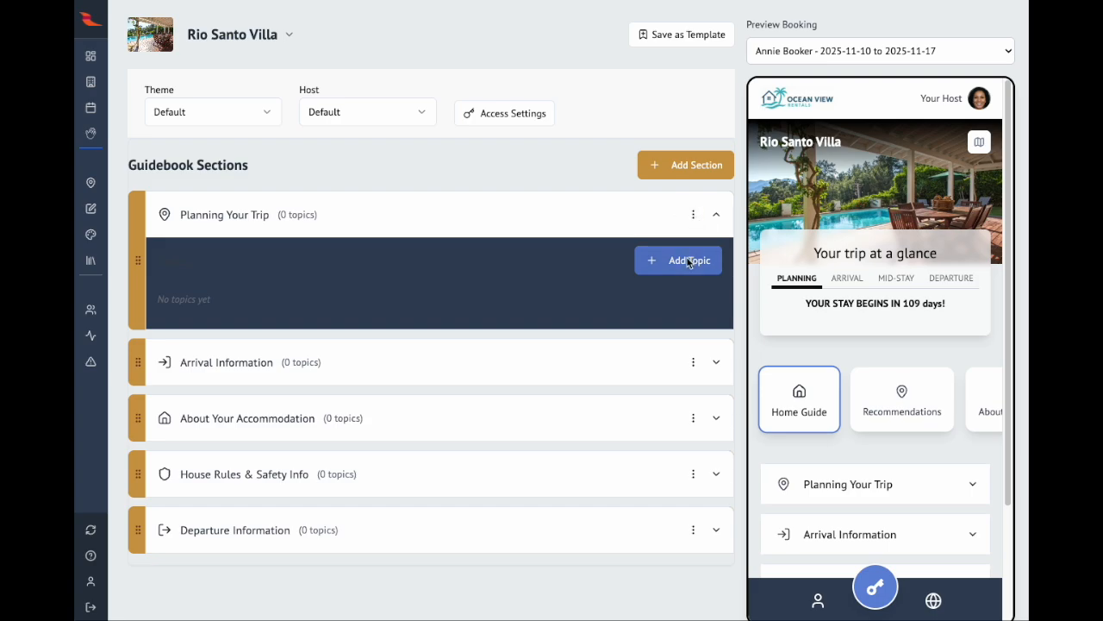
Step: Delete all five sections of the Rio Santo Villa guidebook, from Planning Your Trip through Departure Information
click(694, 216)
click(667, 267)
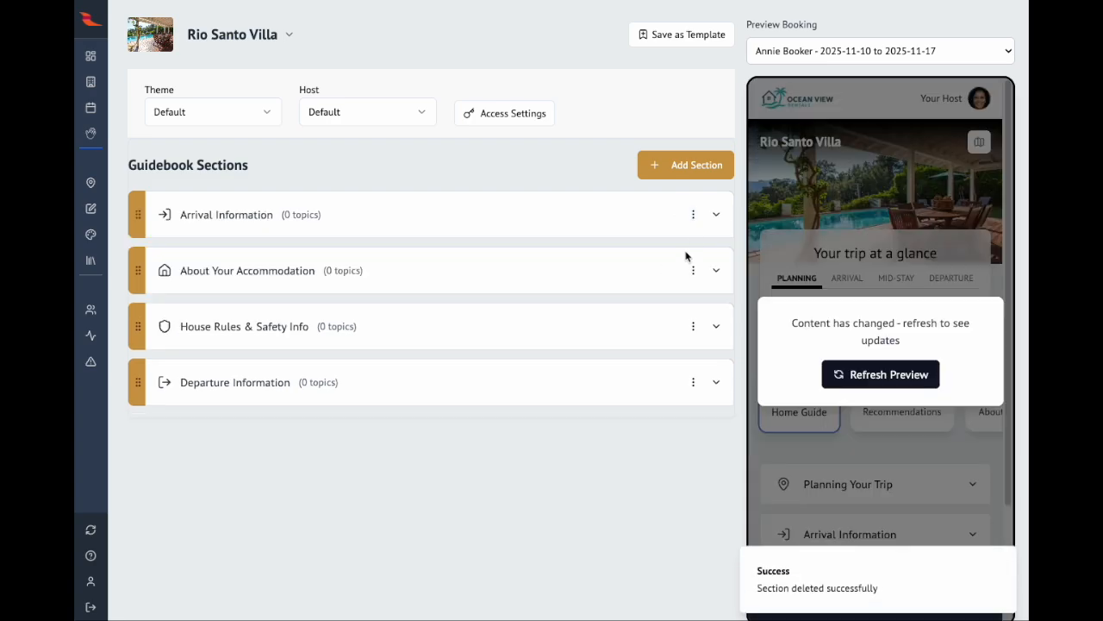
click(693, 215)
click(679, 268)
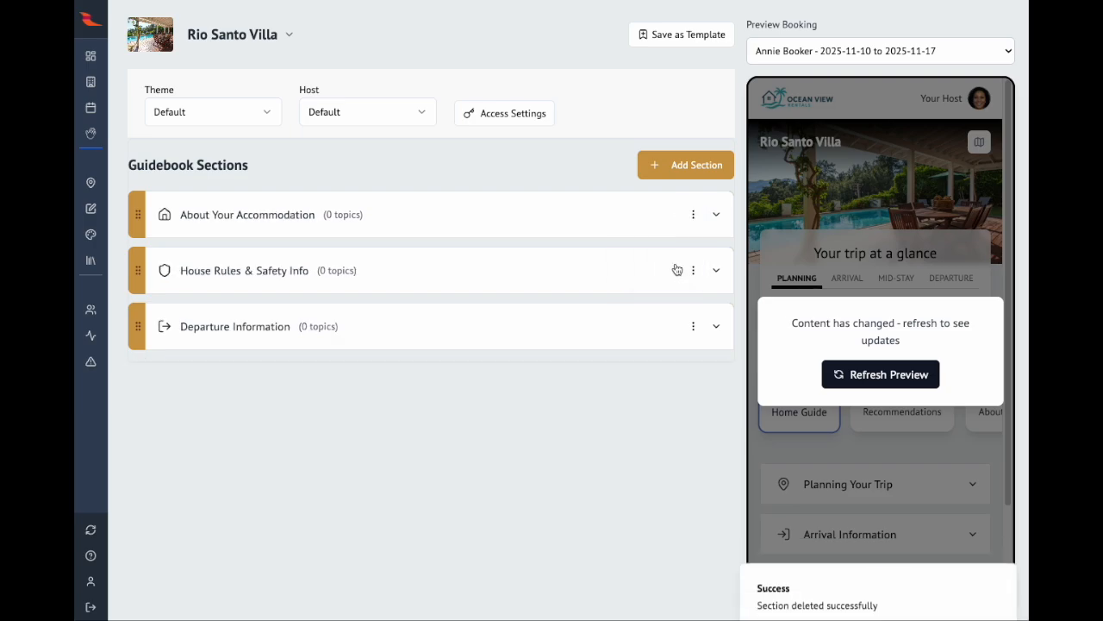
click(693, 214)
click(660, 267)
click(694, 215)
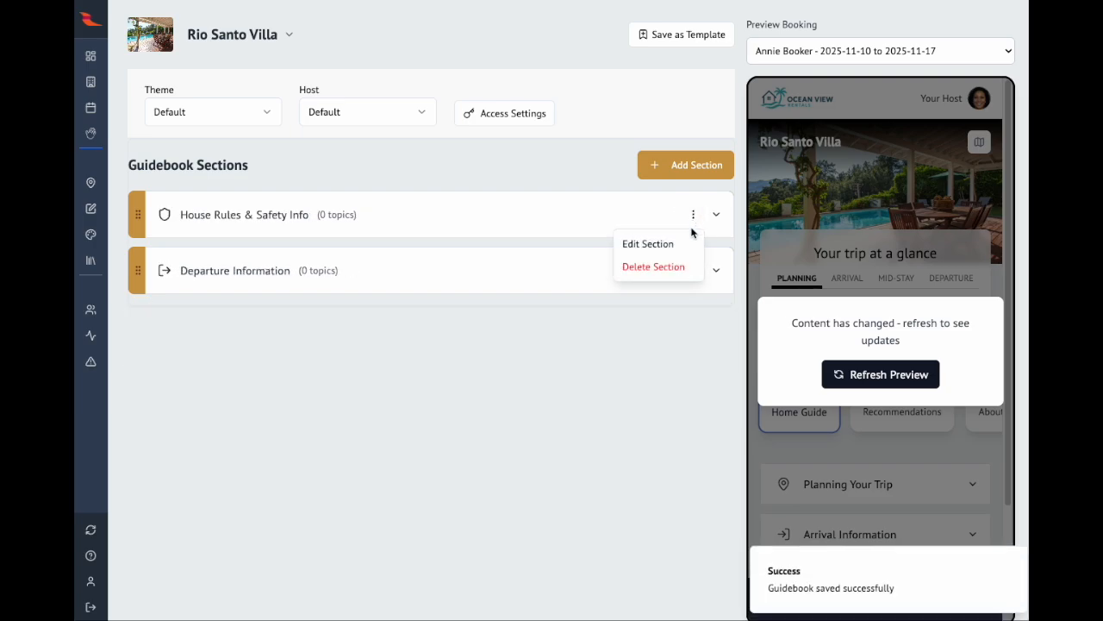
click(668, 266)
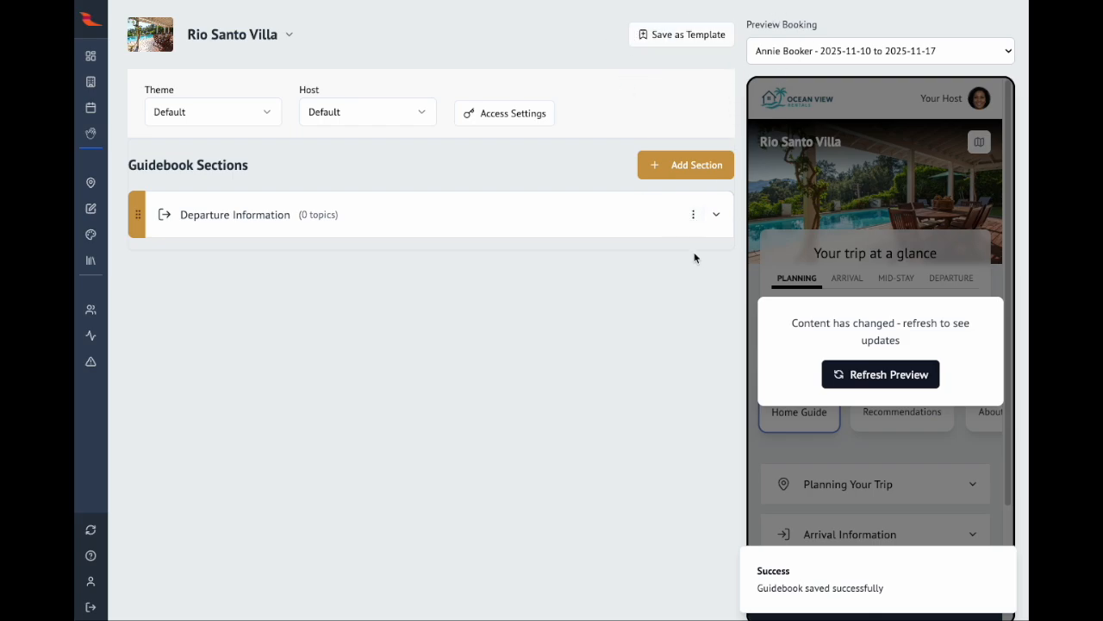
click(692, 214)
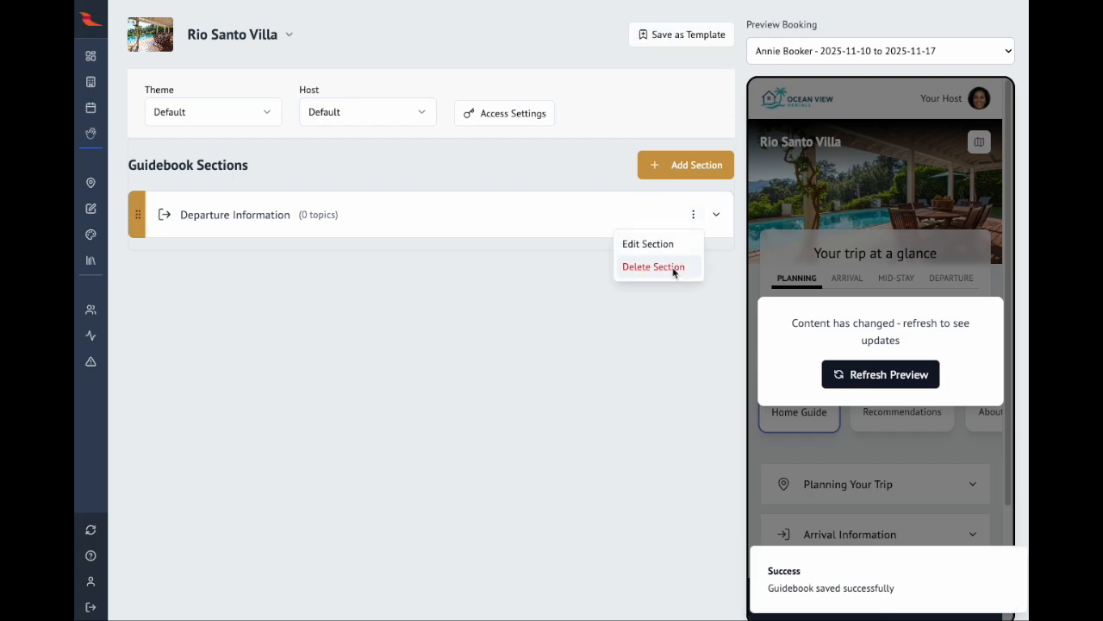
click(674, 269)
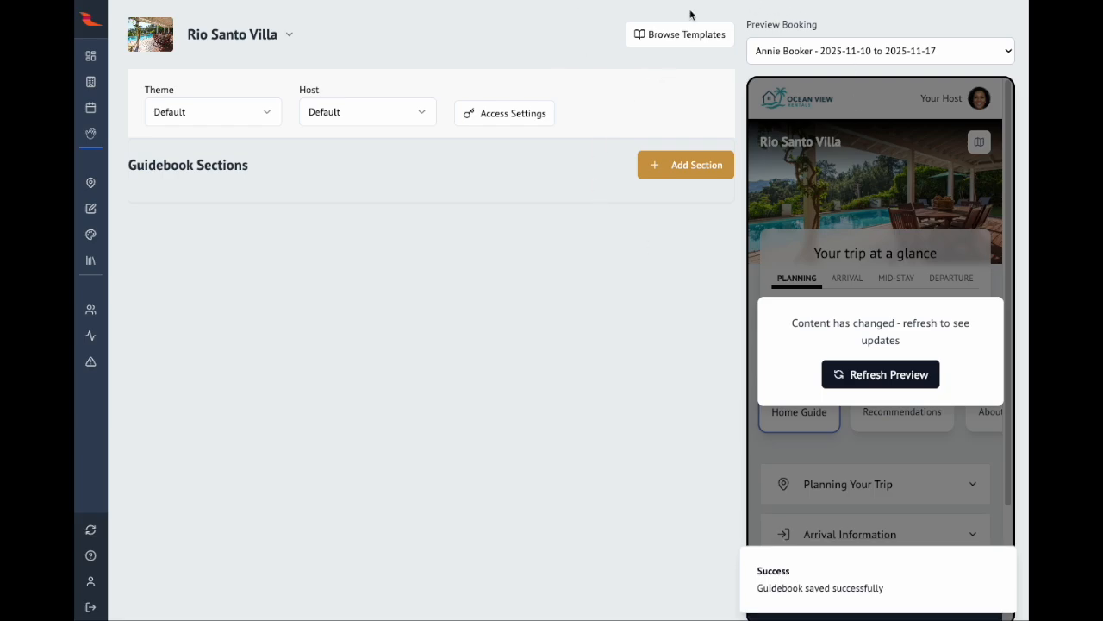
Step: Apply the community library's Carrot Top Cottage Template to the empty Rio Santo Villa guidebook
click(683, 35)
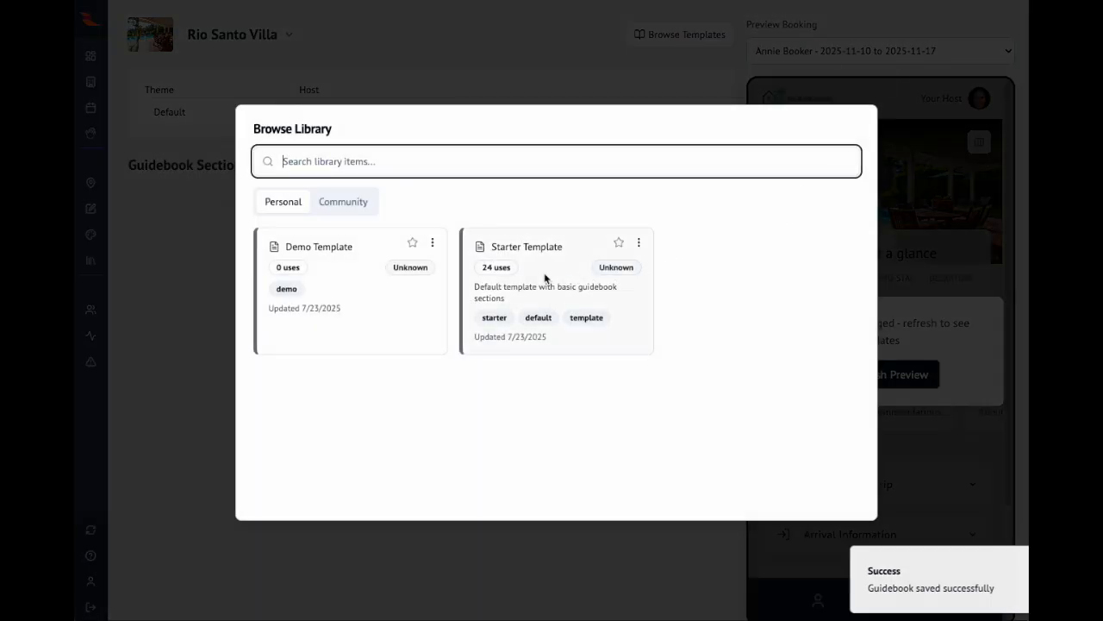
click(344, 206)
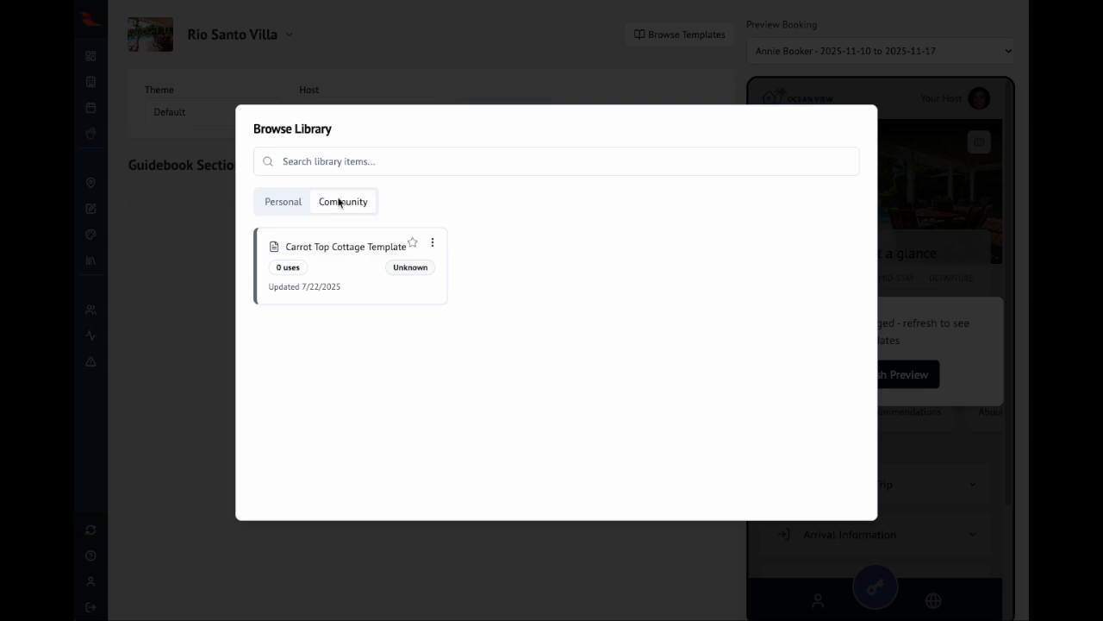
click(354, 267)
click(746, 271)
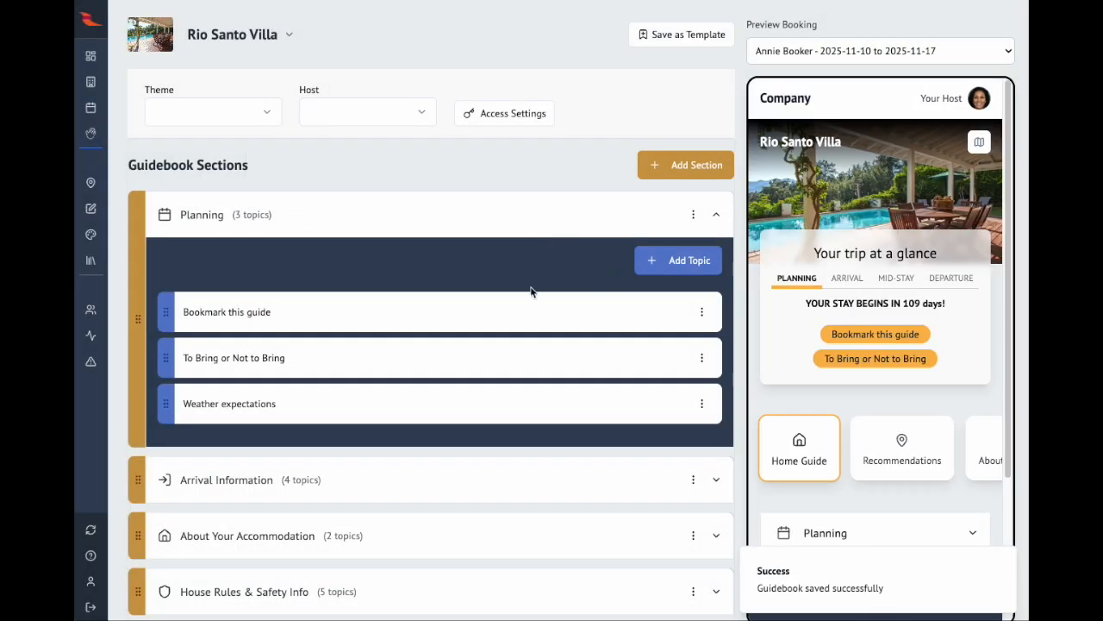
Step: Review the template's topics by expanding the Arrival Information, About Your Accommodation, House Rules & Safety Info and Departure Information sections
scroll(471, 307, down, 2)
click(431, 398)
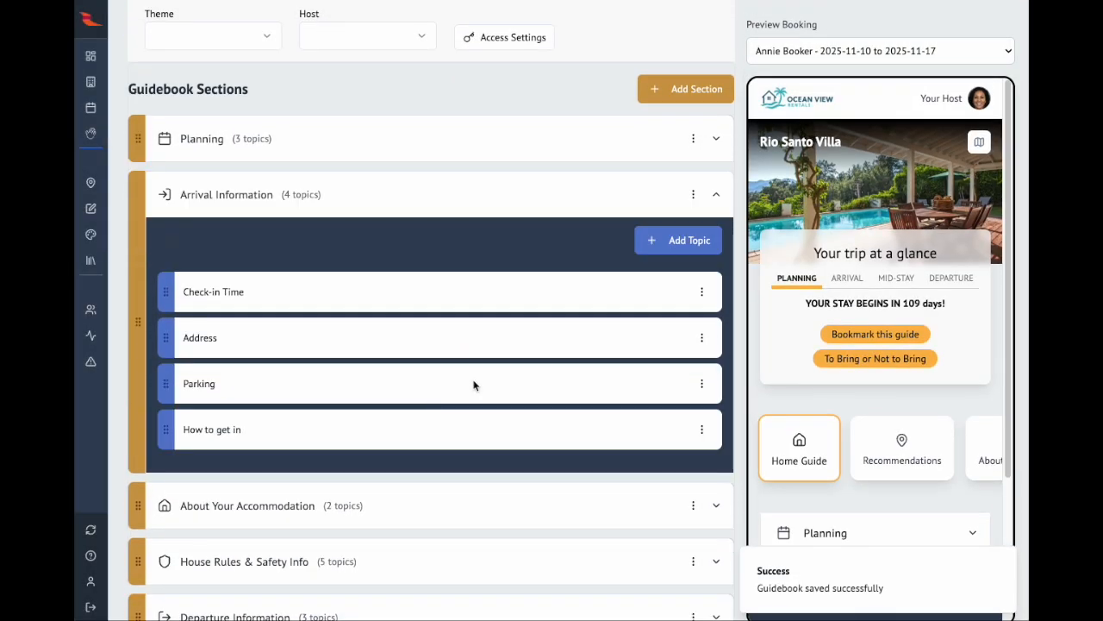
click(452, 513)
click(438, 515)
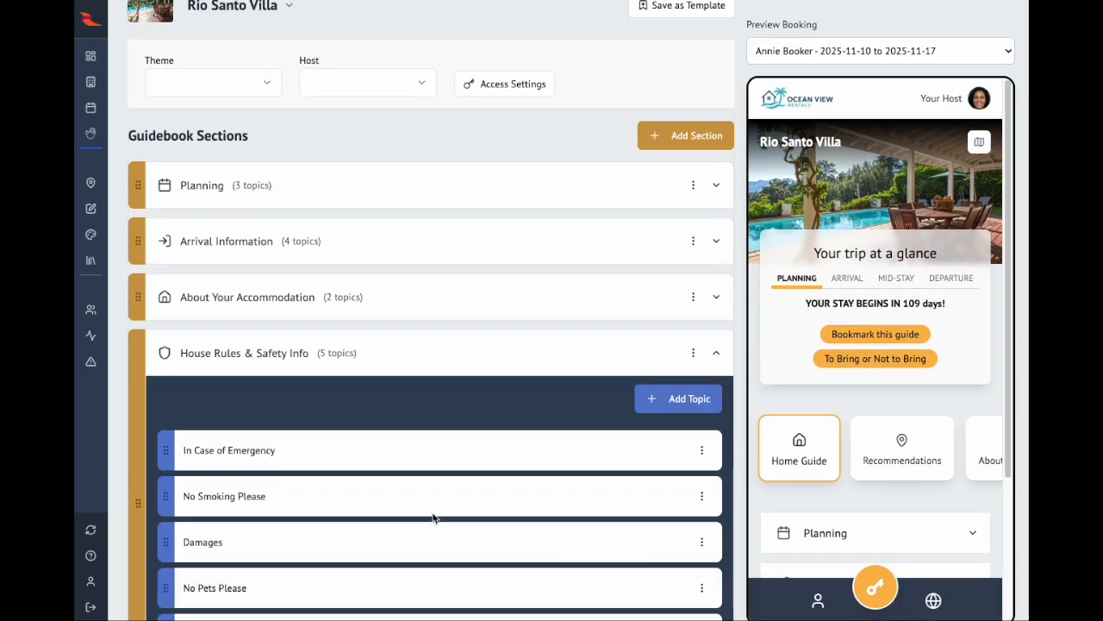
scroll(436, 537, down, 3)
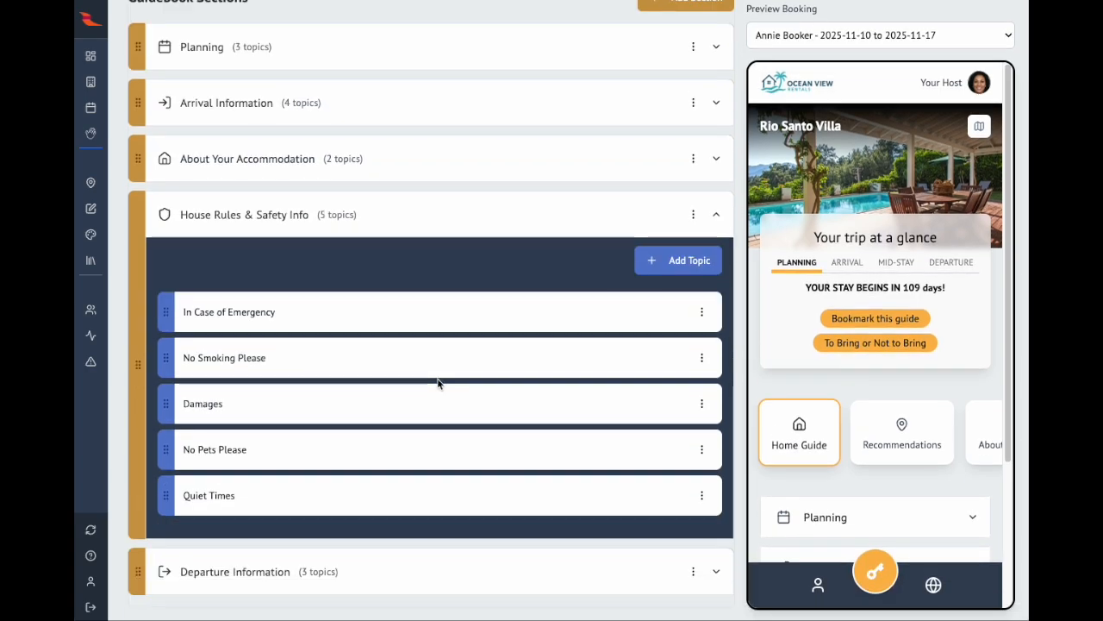
click(424, 571)
scroll(413, 480, up, 1)
scroll(451, 406, up, 2)
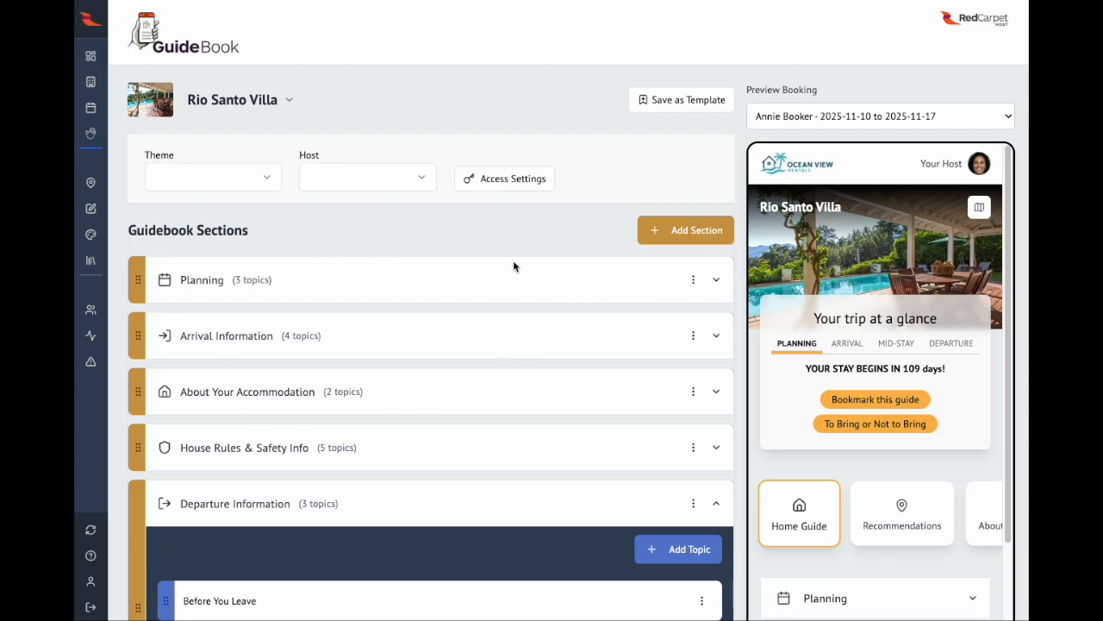
scroll(738, 484, up, 1)
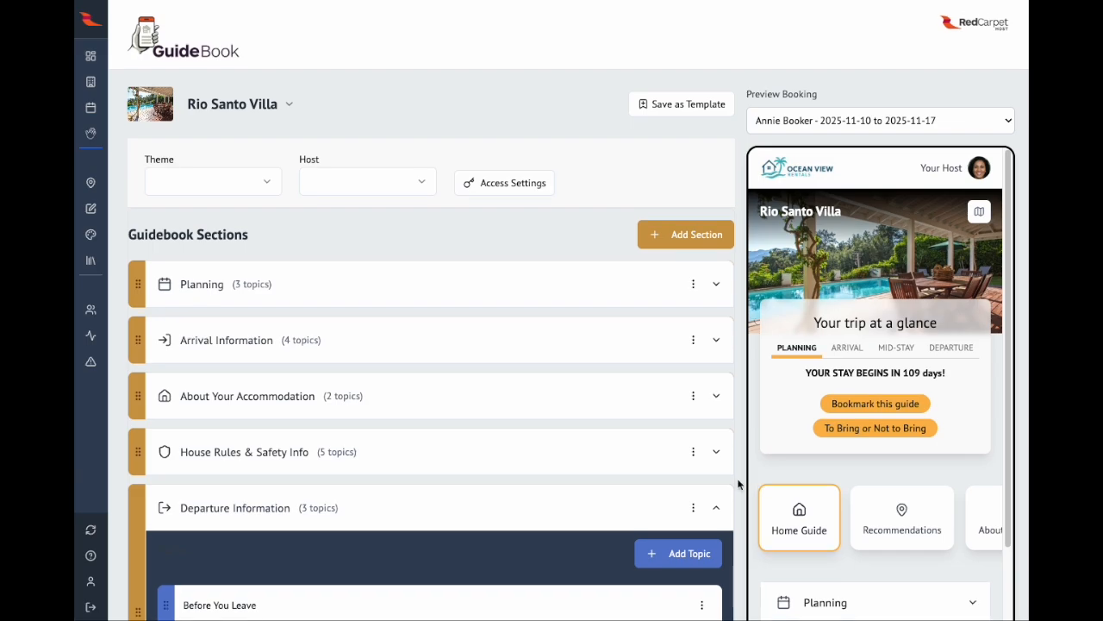